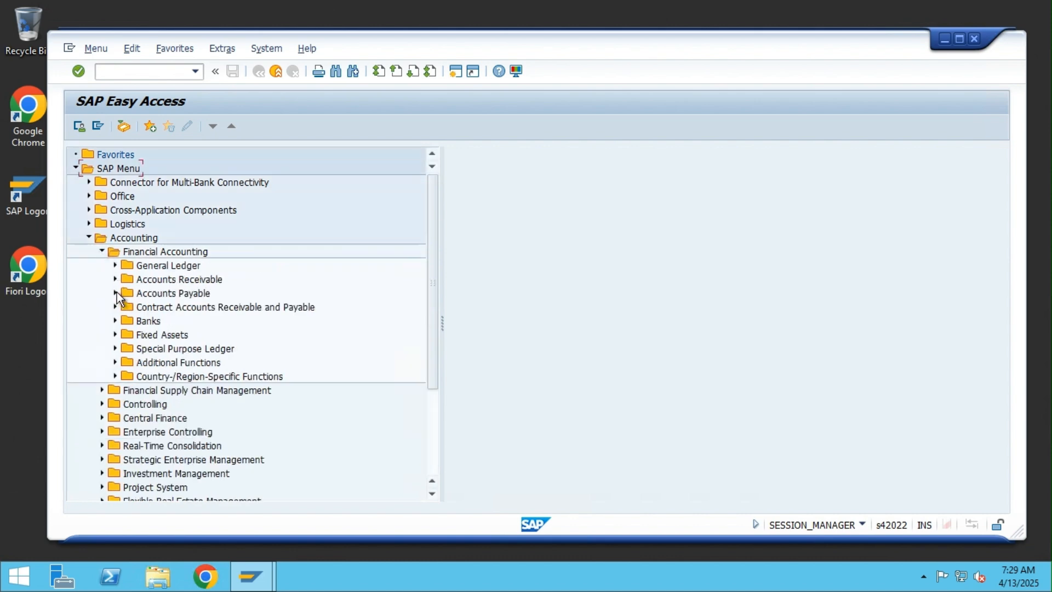
Open the vendor line item display FBL1N from the Account folder under Accounts Payable in Financial Accounting.
{"action": "left_click", "coordinate": [115, 294]}
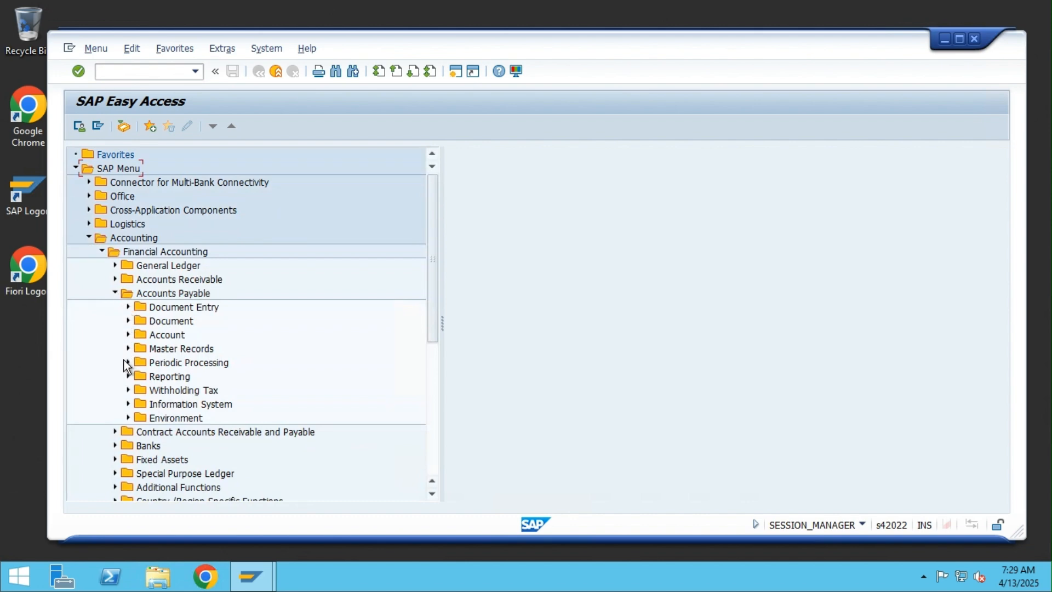
{"action": "left_click", "coordinate": [126, 336]}
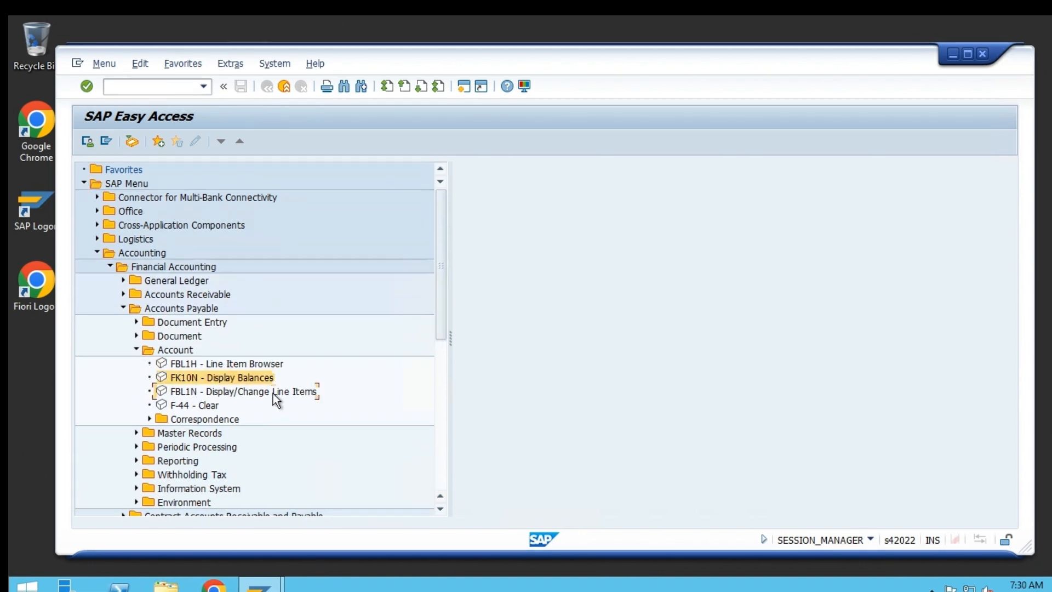
{"action": "left_click", "coordinate": [265, 377]}
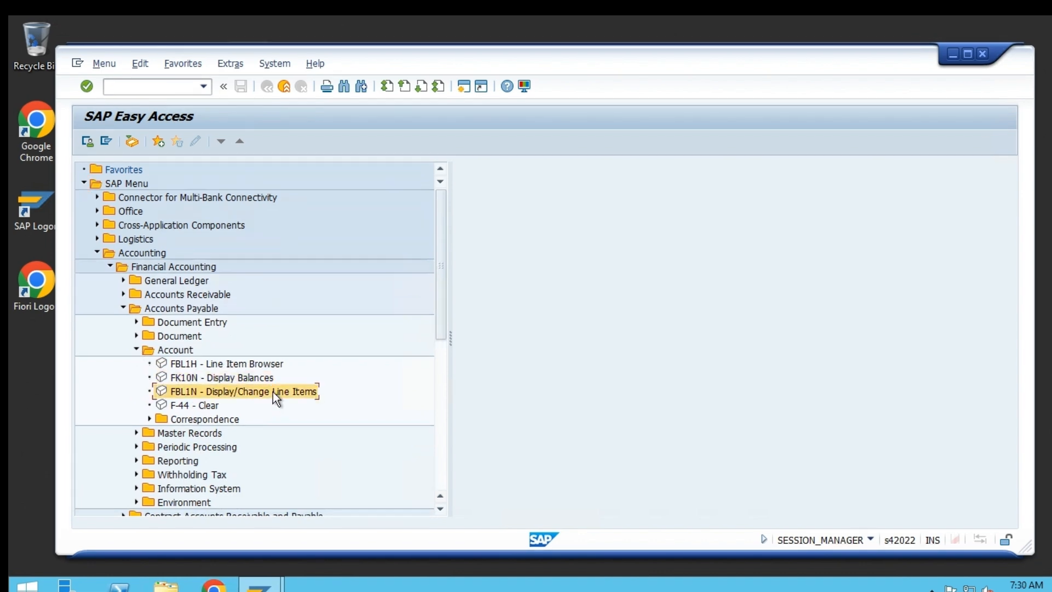
{"action": "double_click", "coordinate": [273, 392]}
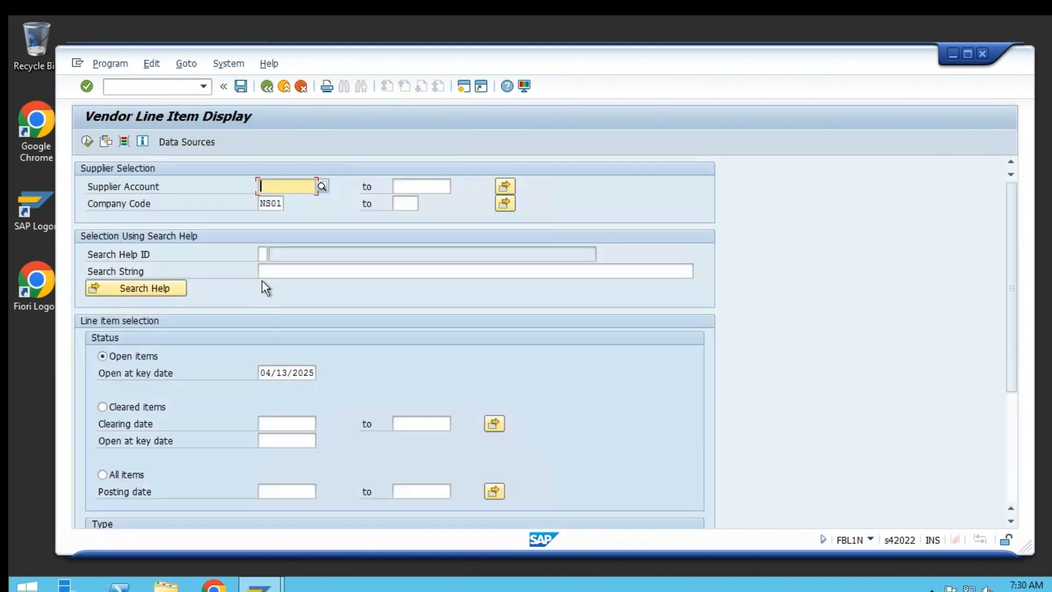
Select Dom Supplier # 1 for NS01 in Houston from the supplier search and display its open line items.
{"action": "left_click", "coordinate": [322, 186]}
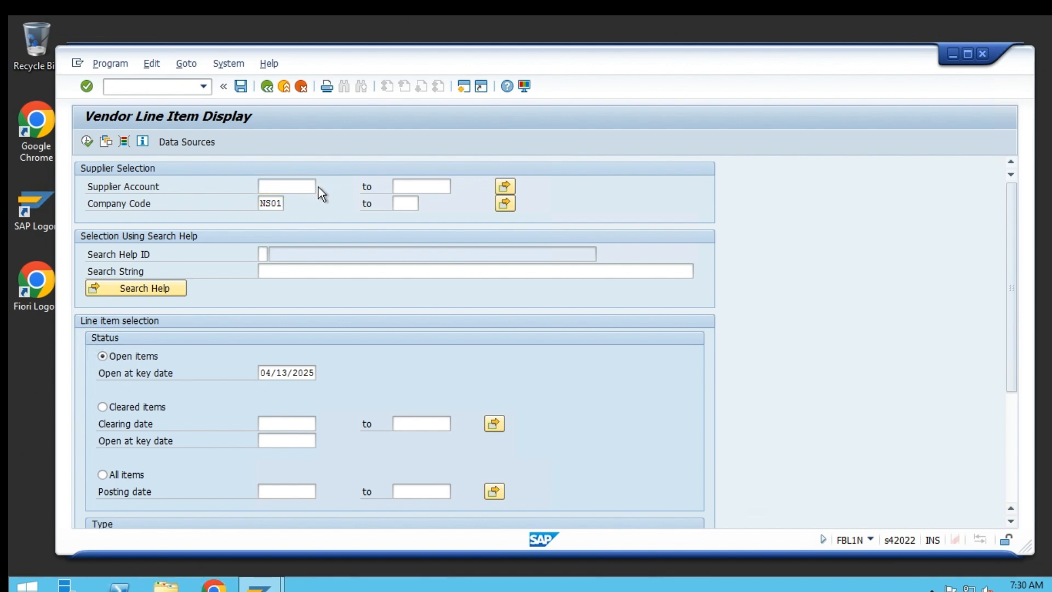
{"action": "type", "text": "US"}
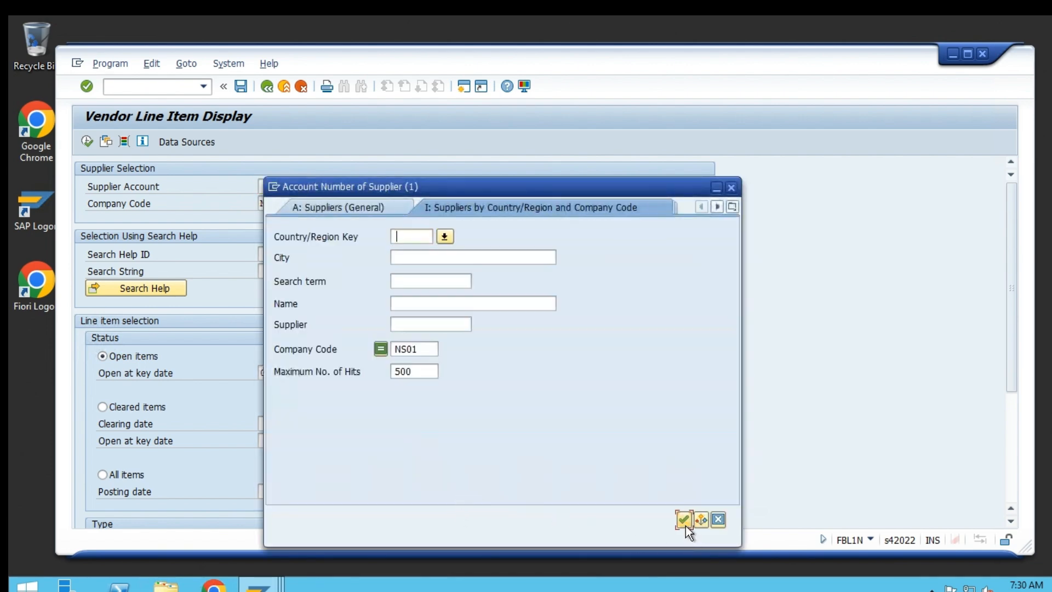
{"action": "left_click", "coordinate": [684, 522]}
{"action": "double_click", "coordinate": [405, 159]}
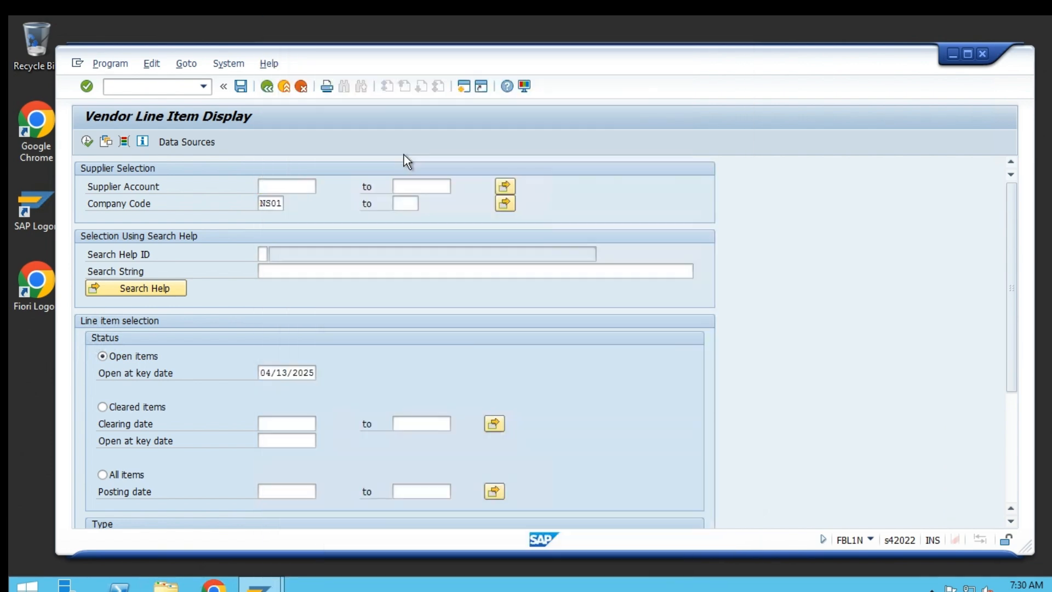
{"action": "left_click", "coordinate": [85, 145]}
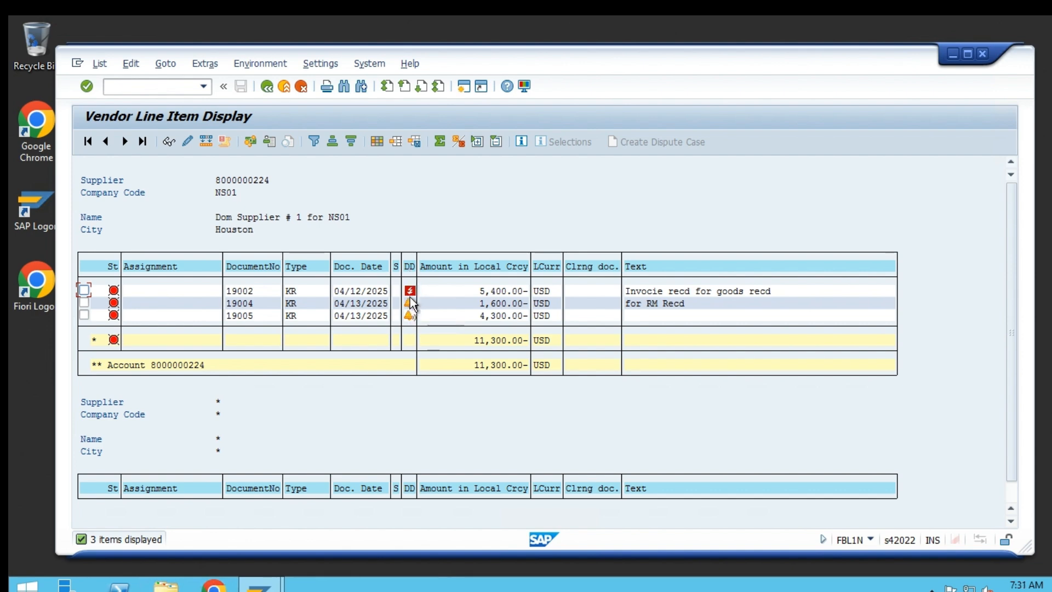
Create an additional session and open outgoing payment transaction F-53 - Post from Accounts Payable document entry.
{"action": "left_click", "coordinate": [127, 87]}
{"action": "type", "text": "/o"}
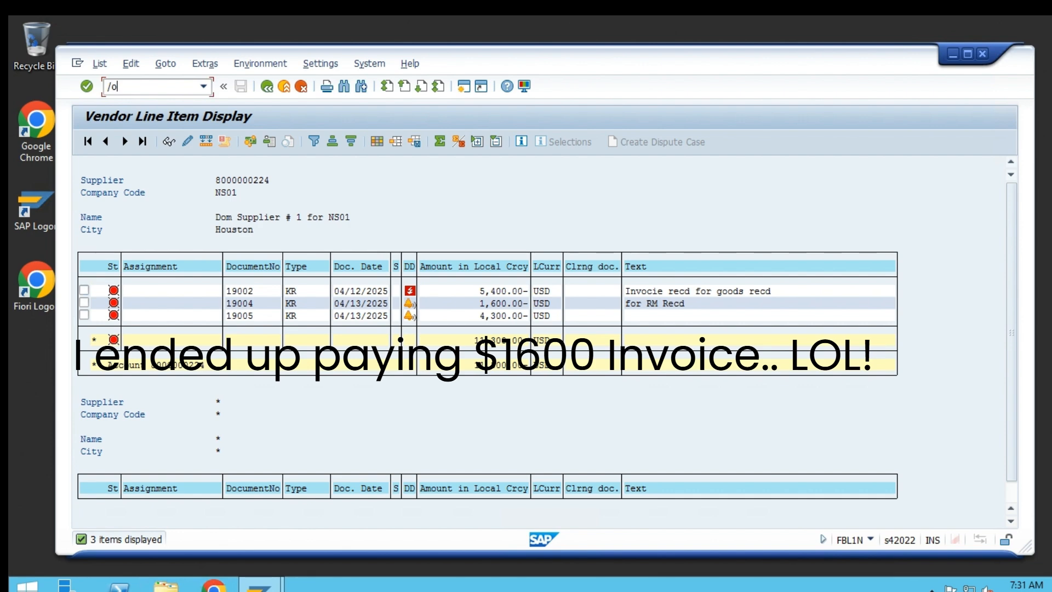
{"action": "key", "text": "Return"}
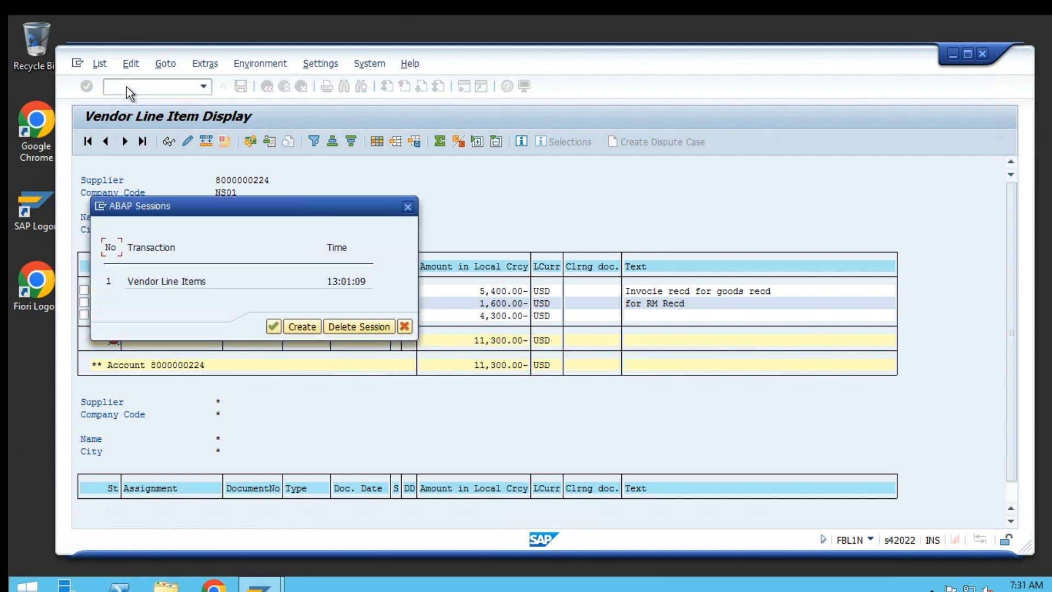
{"action": "left_click", "coordinate": [299, 327]}
{"action": "left_click_drag", "start_coordinate": [222, 20], "coordinate": [287, 73]}
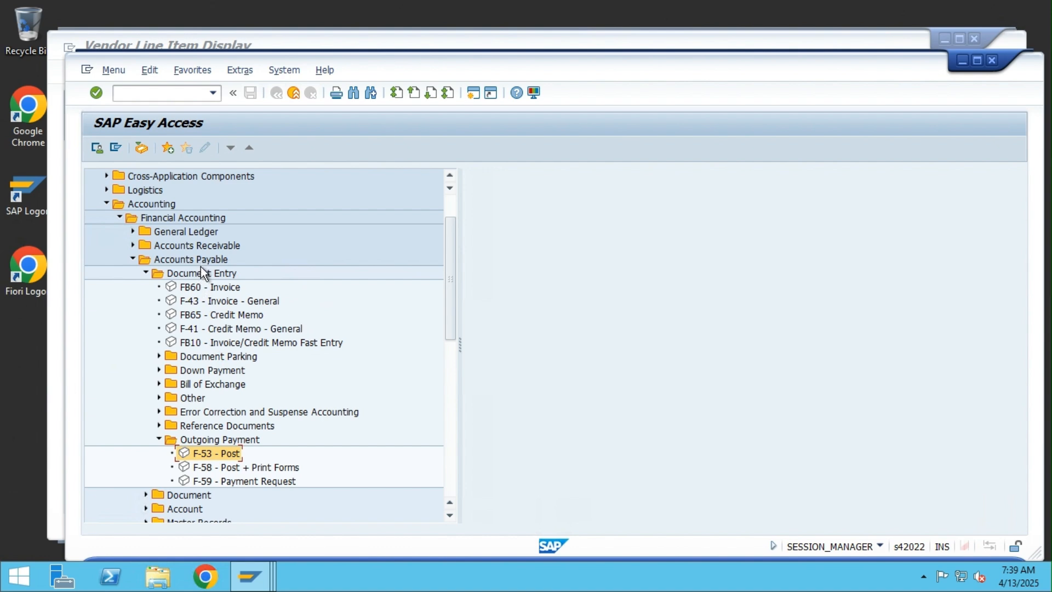
{"action": "double_click", "coordinate": [235, 452]}
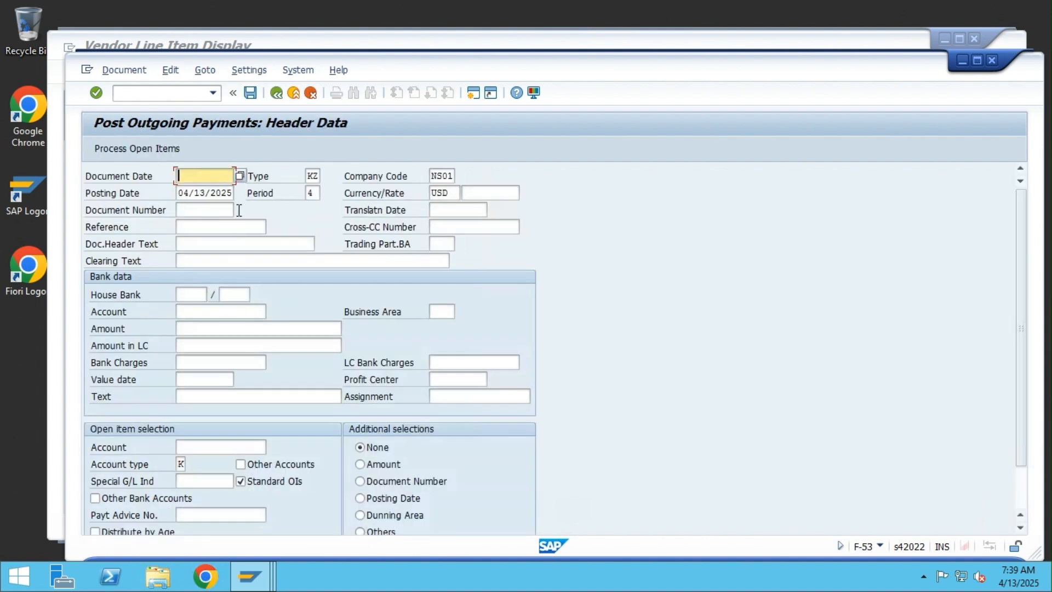
Set the outgoing payment's document date to 04/13/2025.
{"action": "type", "text": "04"}
{"action": "key", "text": "Down"}
{"action": "key", "text": "Return"}
Fill in the bank data with G/L account 100010, chosen from company code NS01's accounts, and an amount of 1600.
{"action": "left_click", "coordinate": [217, 311]}
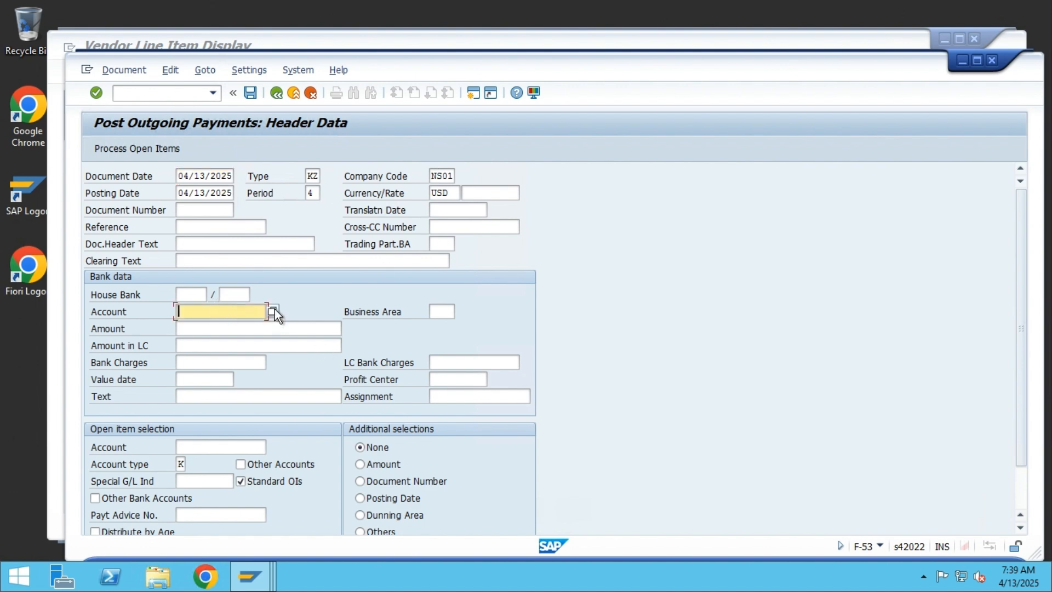
{"action": "left_click", "coordinate": [273, 310]}
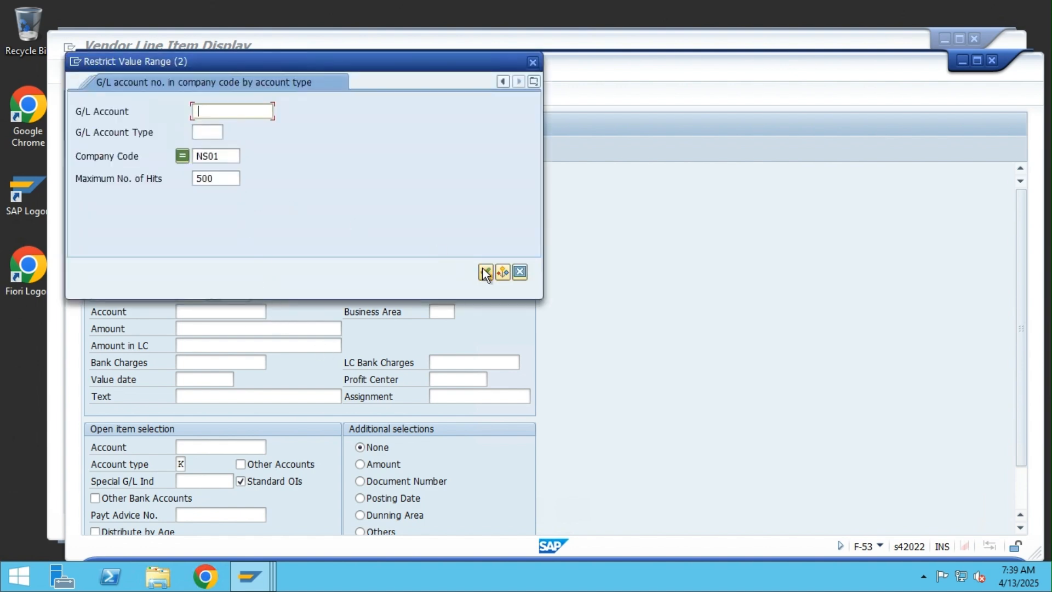
{"action": "left_click", "coordinate": [485, 272]}
{"action": "double_click", "coordinate": [202, 114]}
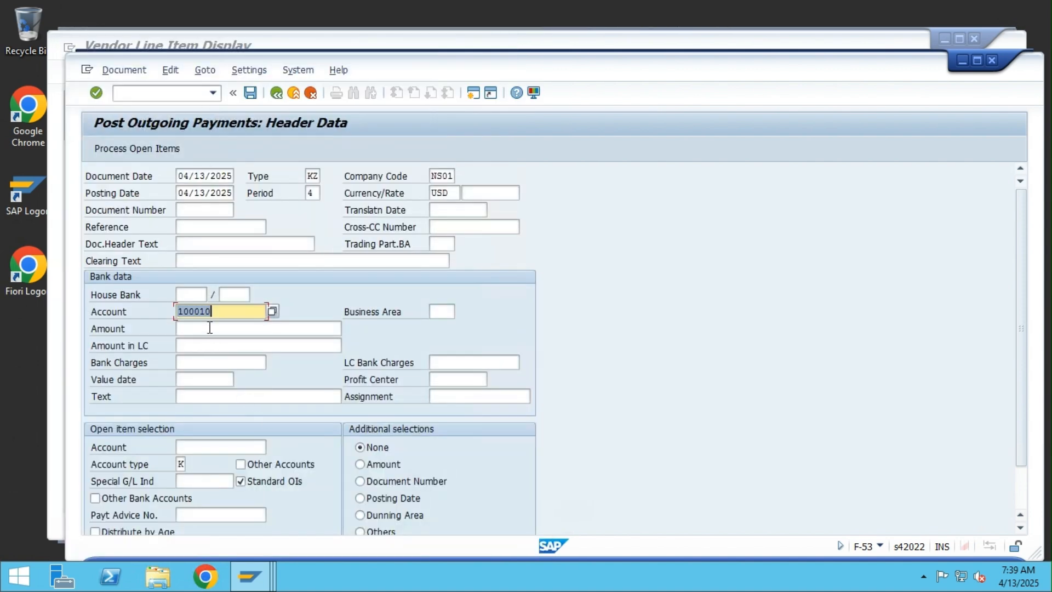
{"action": "left_click", "coordinate": [209, 327]}
{"action": "type", "text": "1"}
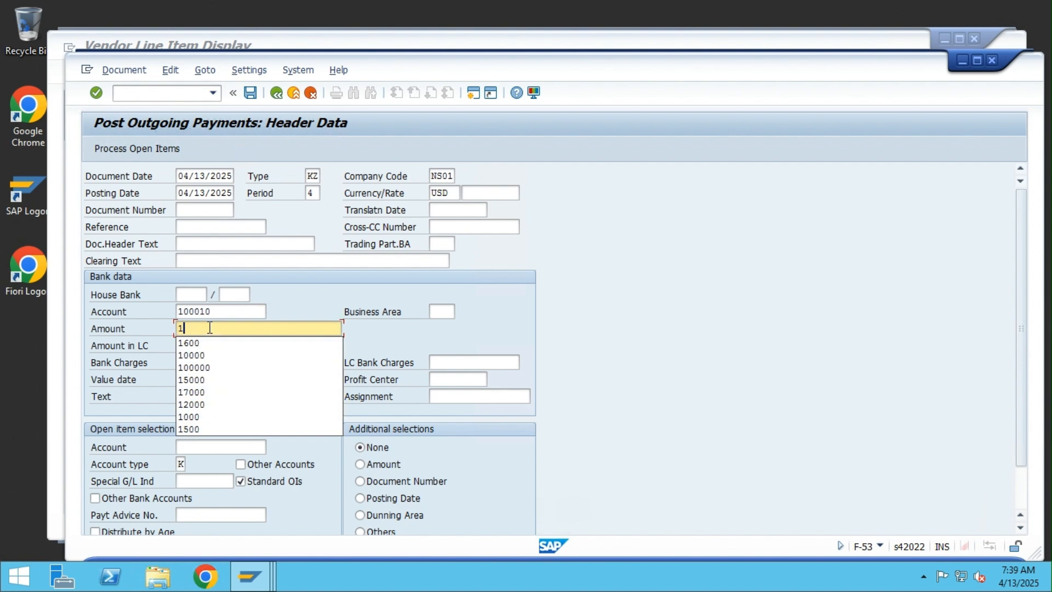
{"action": "type", "text": "600"}
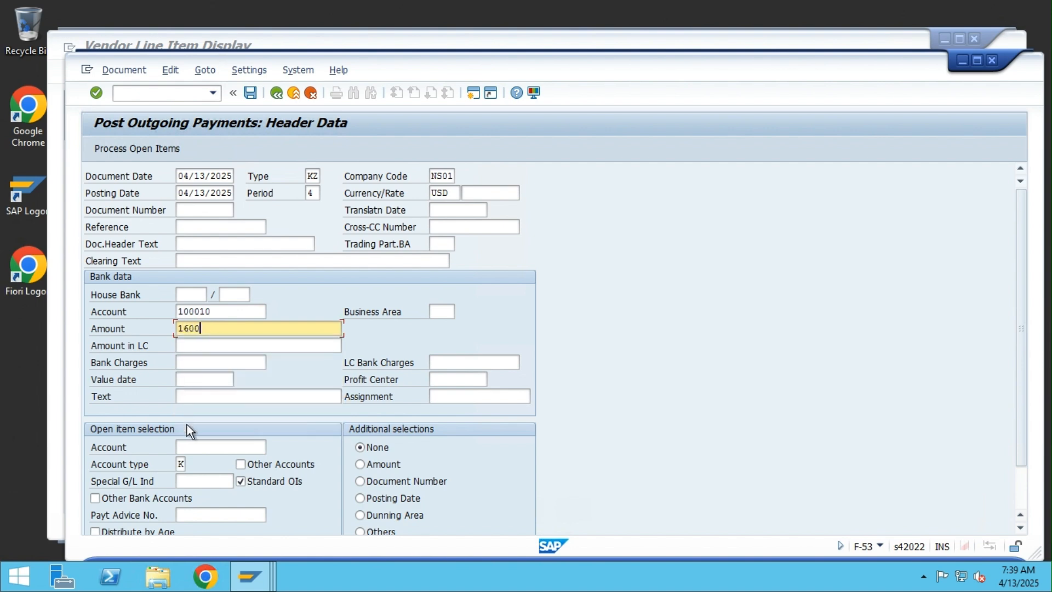
Choose Dom Supplier # 1 for NS01 as the open item account and try to process its open items.
{"action": "left_click", "coordinate": [244, 447]}
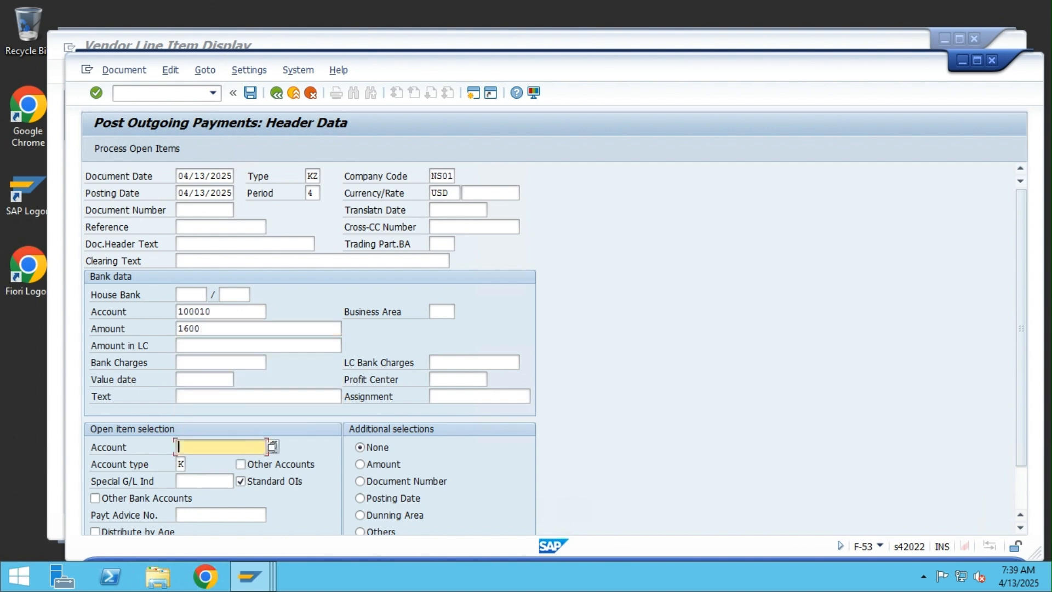
{"action": "left_click", "coordinate": [273, 446]}
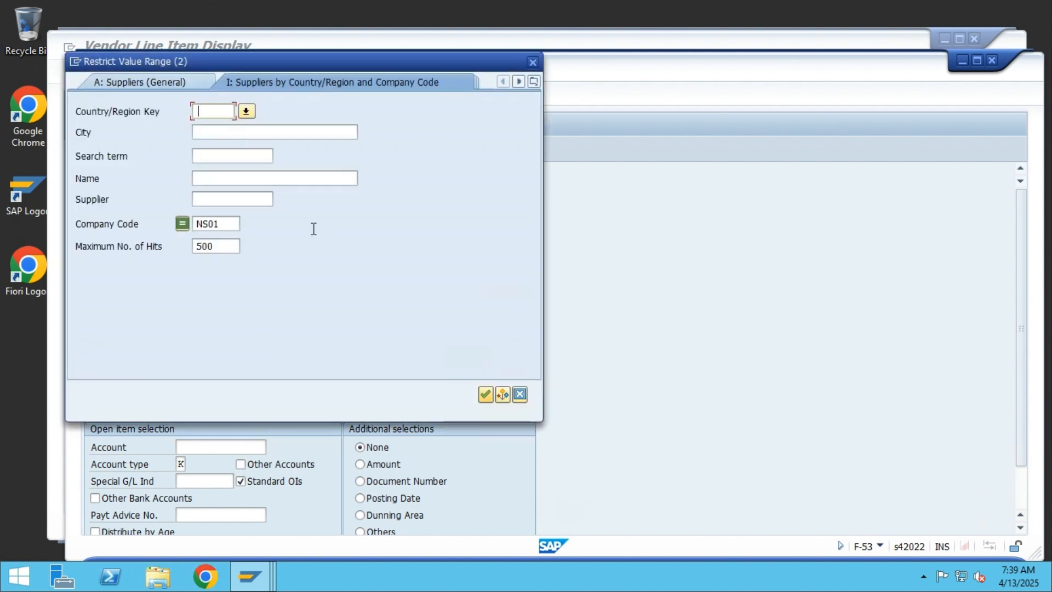
{"action": "left_click", "coordinate": [485, 393]}
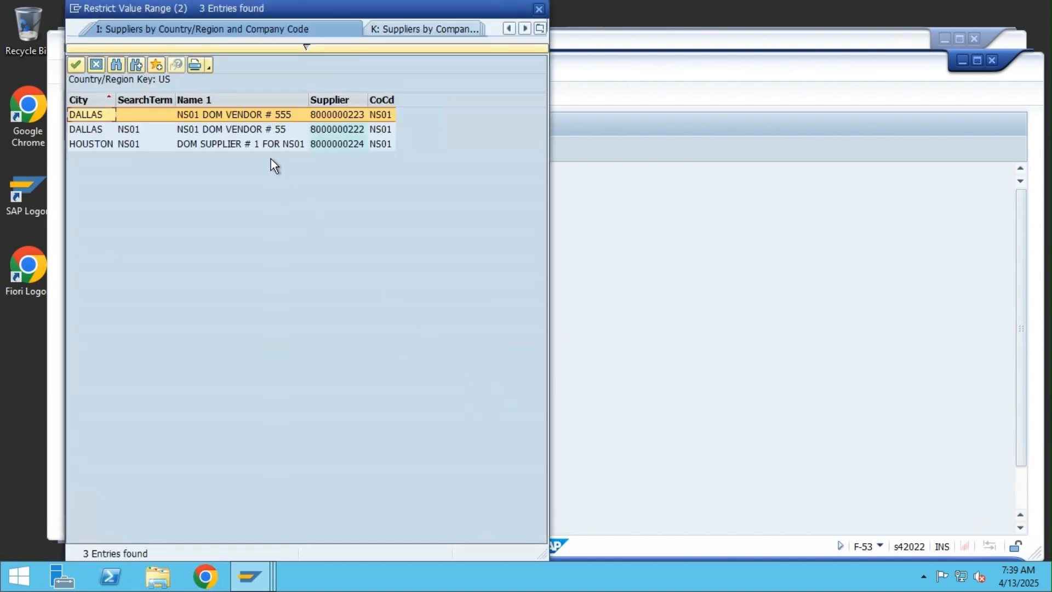
{"action": "double_click", "coordinate": [260, 144]}
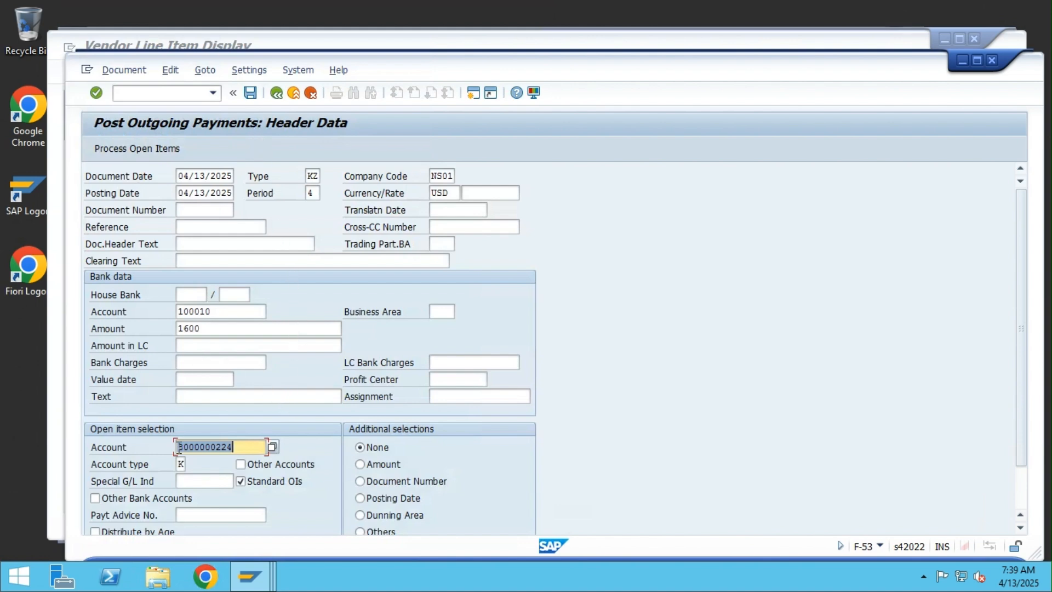
{"action": "left_click", "coordinate": [141, 148]}
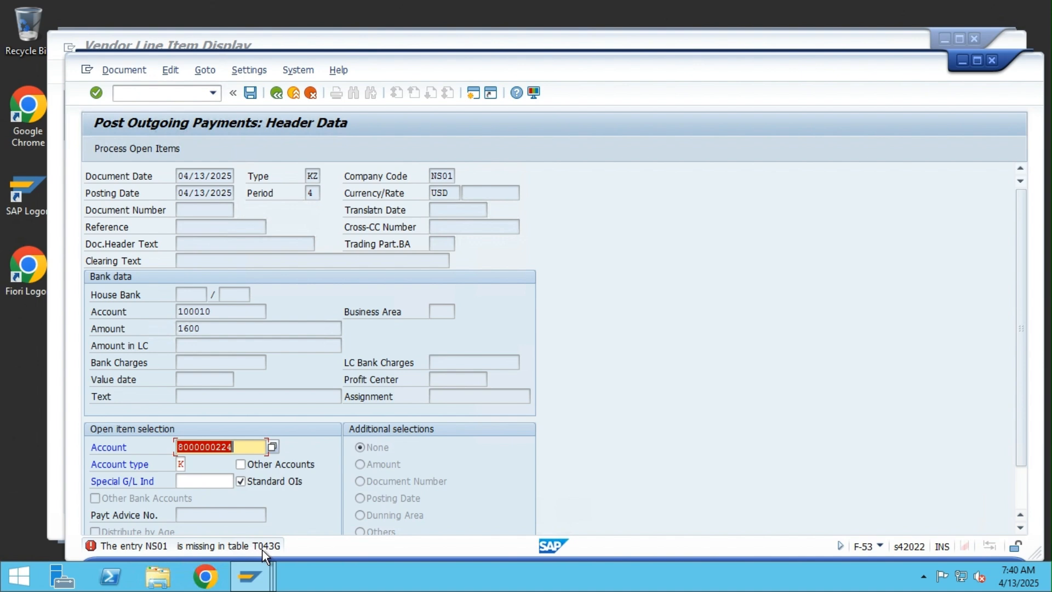
Open SE16N in a new session and check the number of entries in table T043G for company code NS01.
{"action": "left_click", "coordinate": [176, 93]}
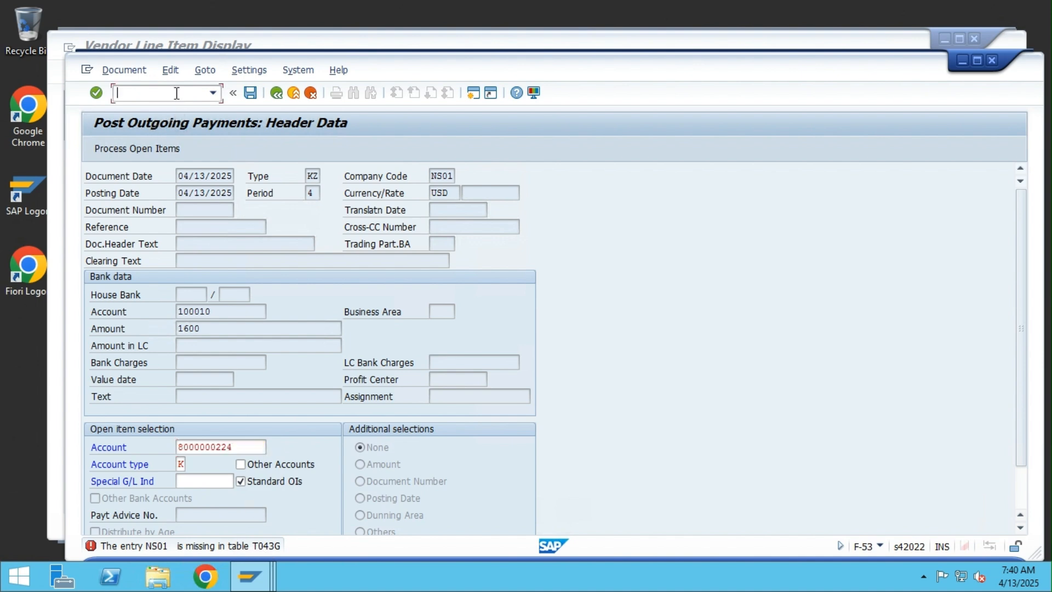
{"action": "type", "text": "/ose16n"}
{"action": "key", "text": "Return"}
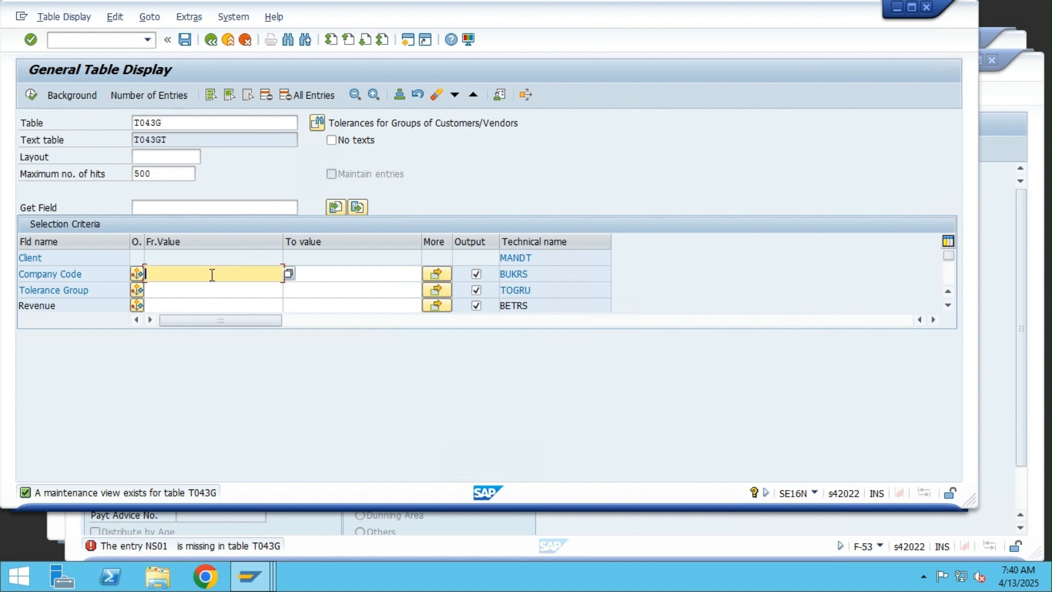
{"action": "type", "text": "NS01"}
{"action": "left_click", "coordinate": [164, 97]}
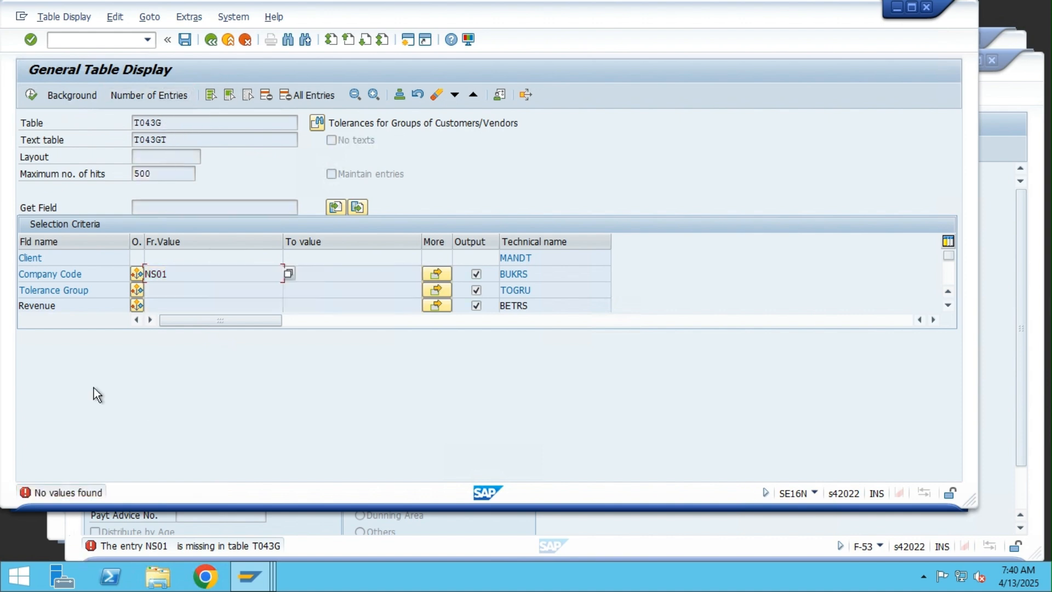
Remove the company code filter, count all entries in table T043G and display the records.
{"action": "left_click", "coordinate": [175, 277]}
{"action": "double_click", "coordinate": [175, 278]}
{"action": "key", "text": "BackSpace"}
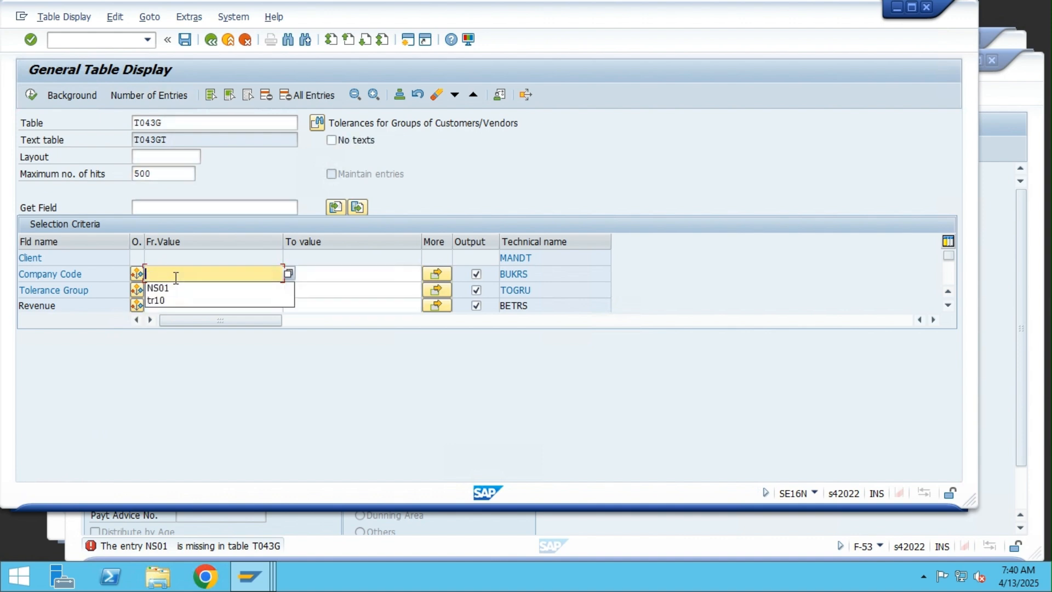
{"action": "left_click", "coordinate": [140, 92]}
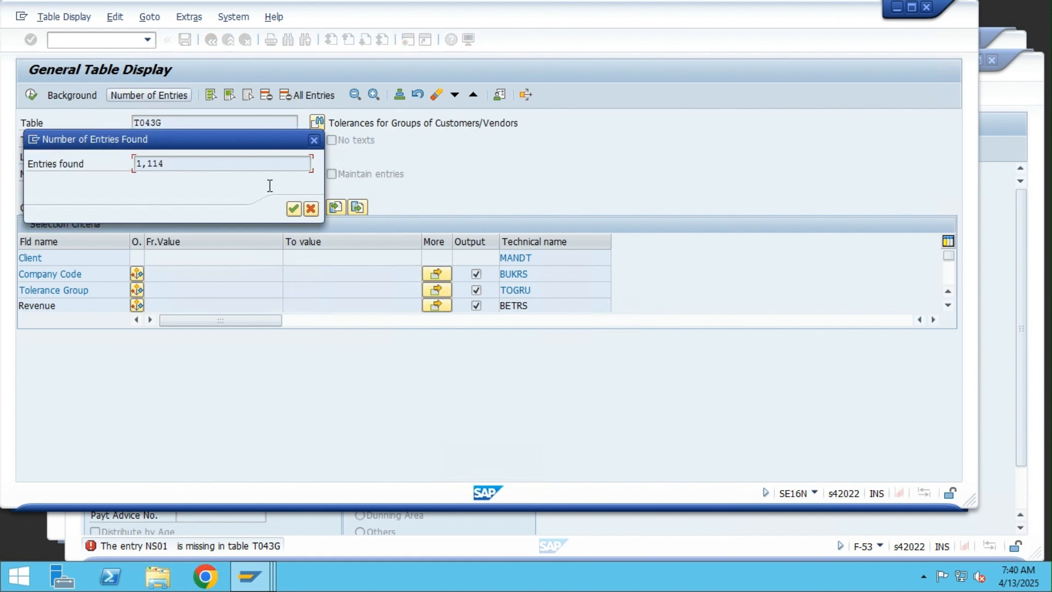
{"action": "left_click", "coordinate": [293, 209]}
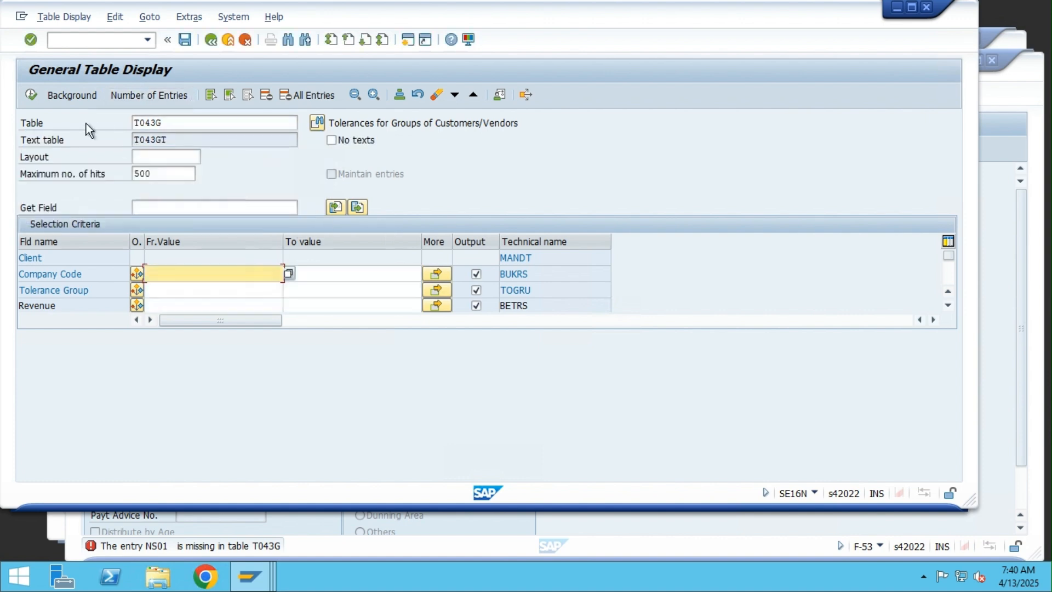
{"action": "left_click", "coordinate": [30, 95]}
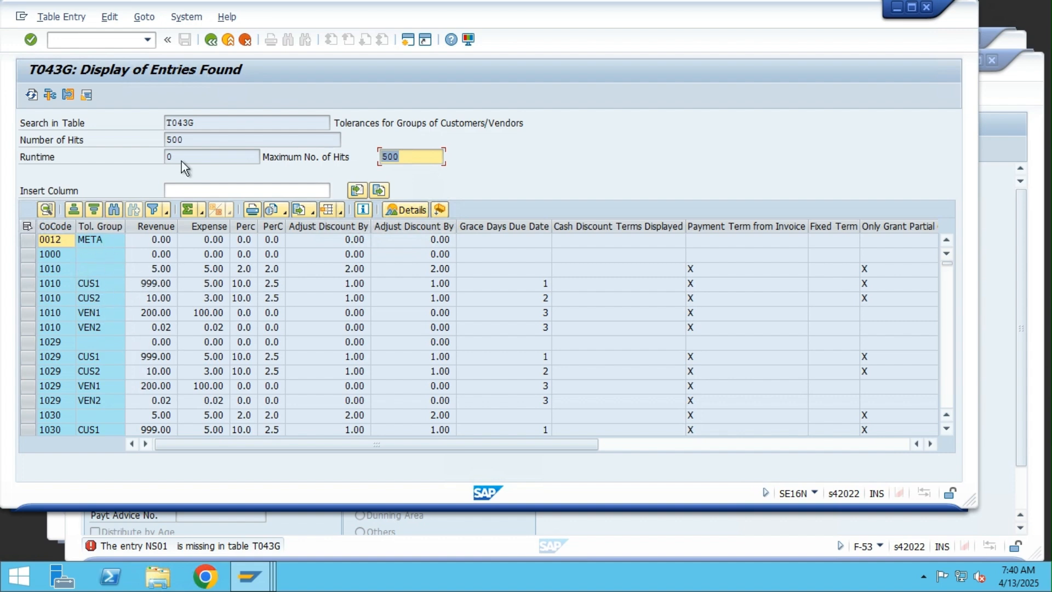
Replace the table display with transaction SPRO and open the SAP Customizing Implementation Guide.
{"action": "left_click", "coordinate": [93, 36]}
{"action": "type", "text": "/ns"}
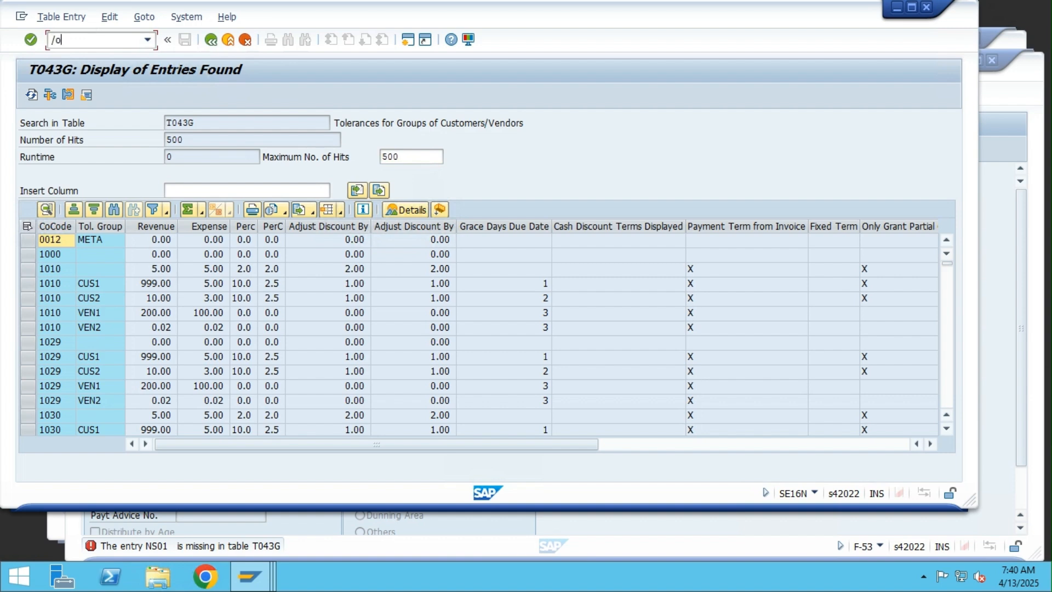
{"action": "key", "text": "BackSpace"}
{"action": "key", "text": "BackSpace"}
{"action": "type", "text": "nspro"}
{"action": "key", "text": "Return"}
{"action": "left_click", "coordinate": [91, 98]}
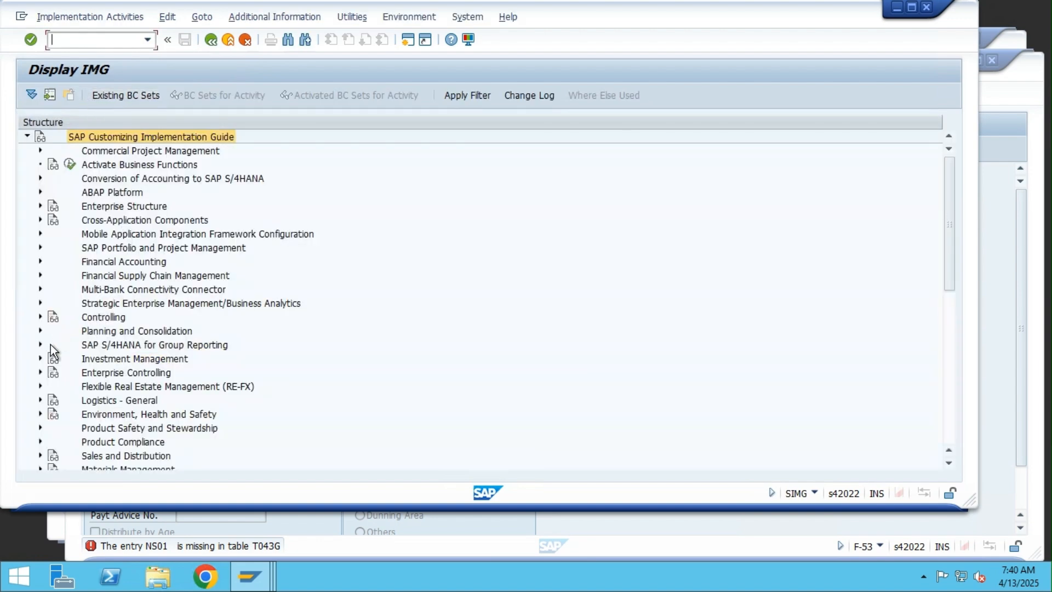
Open Define Tolerances (Suppliers) under Financial Accounting, Accounts Receivable and Accounts Payable, Business Transactions, Outgoing Payments, Manual Outgoing Payments.
{"action": "left_click", "coordinate": [40, 262]}
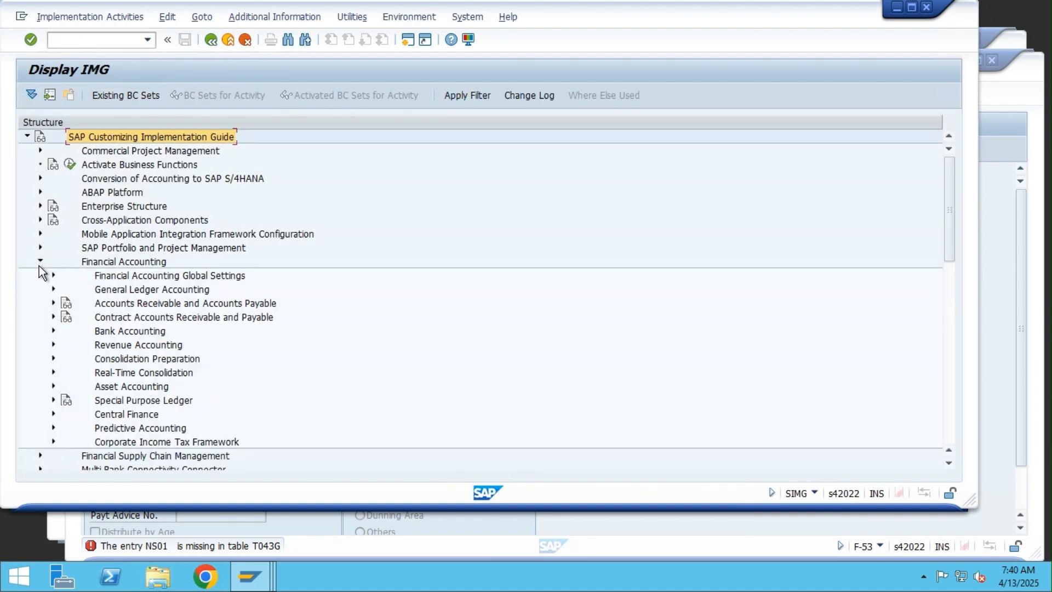
{"action": "left_click", "coordinate": [52, 304]}
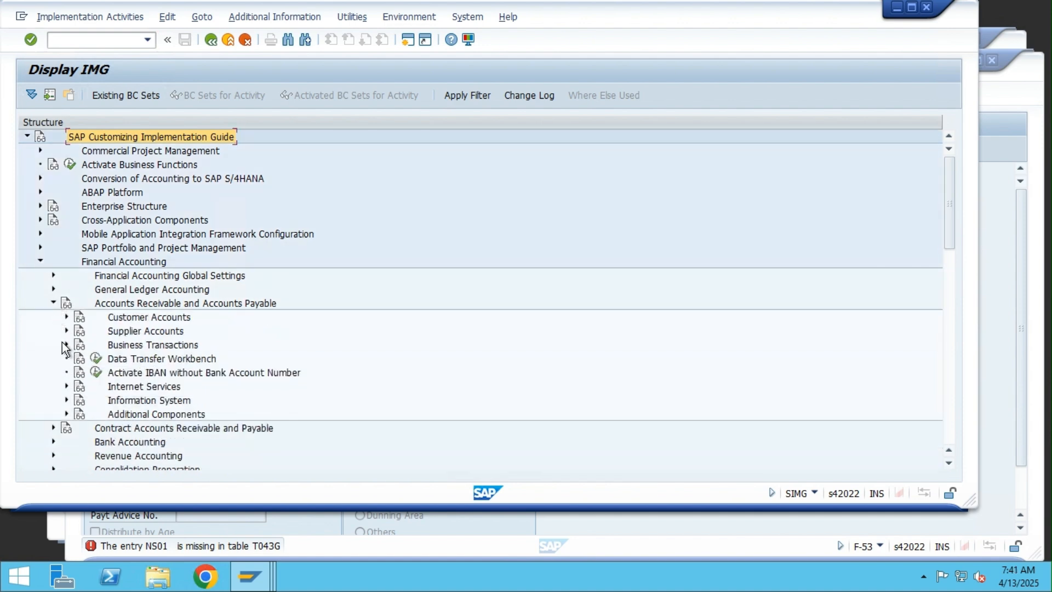
{"action": "left_click", "coordinate": [65, 342]}
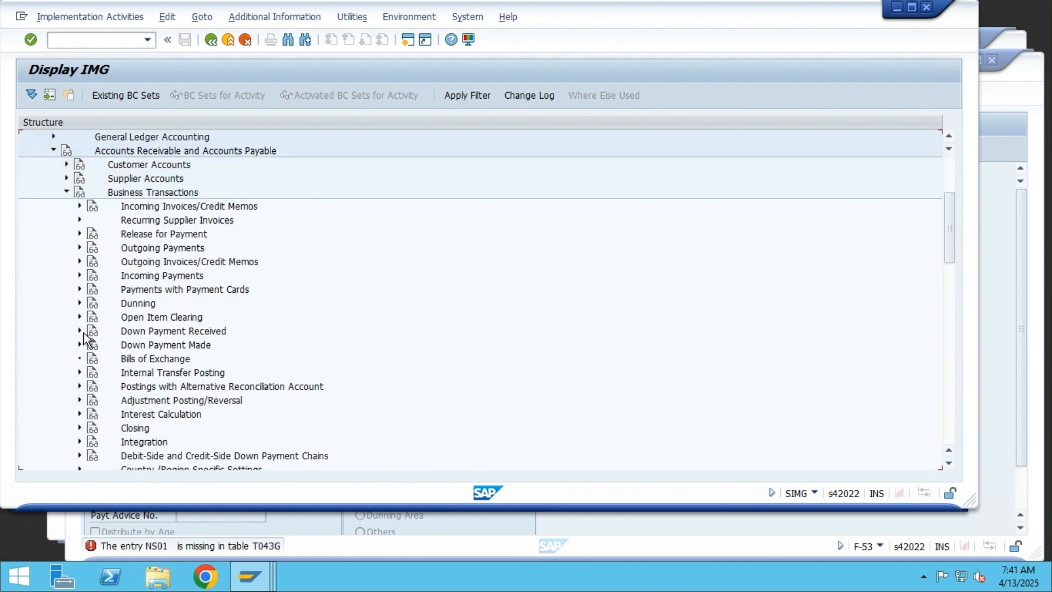
{"action": "left_click", "coordinate": [78, 247]}
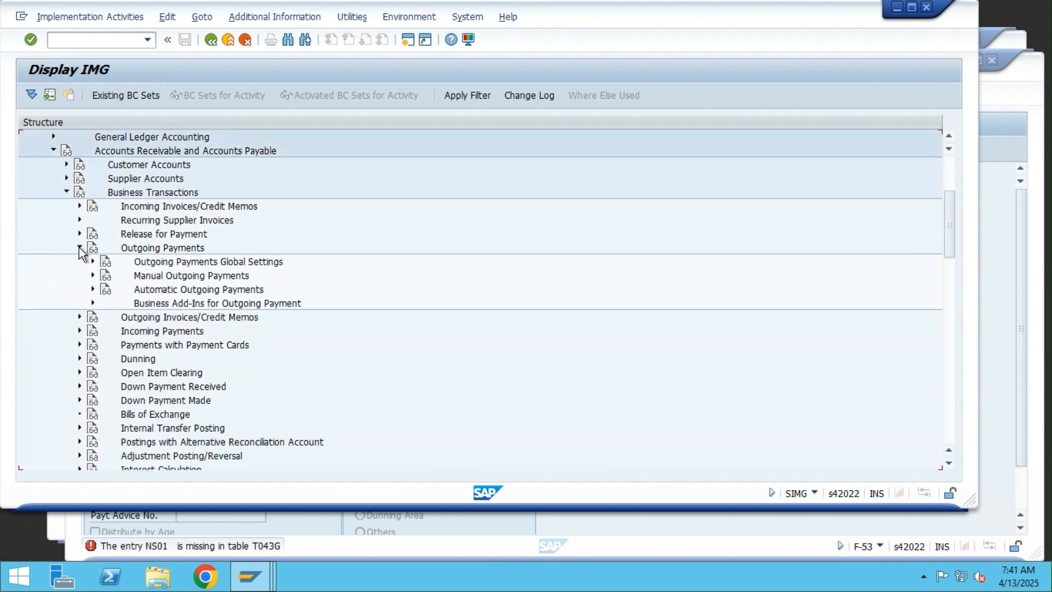
{"action": "left_click", "coordinate": [92, 275]}
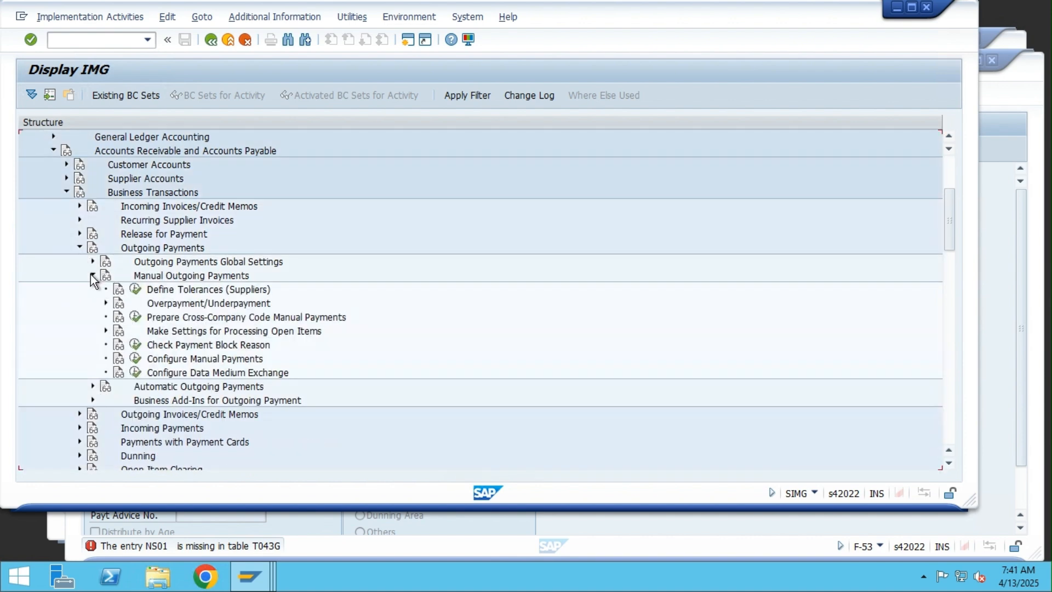
{"action": "left_click", "coordinate": [136, 290]}
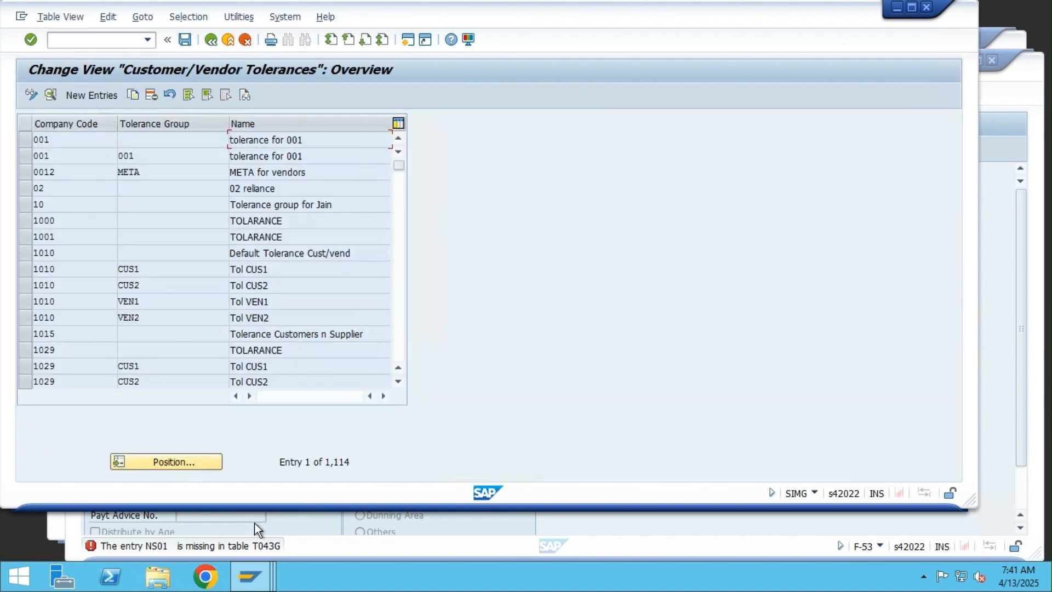
Position the customer/vendor tolerance list at company code OM01 and check the neighbouring entries.
{"action": "left_click", "coordinate": [192, 462]}
{"action": "type", "text": "OM01"}
{"action": "key", "text": "Return"}
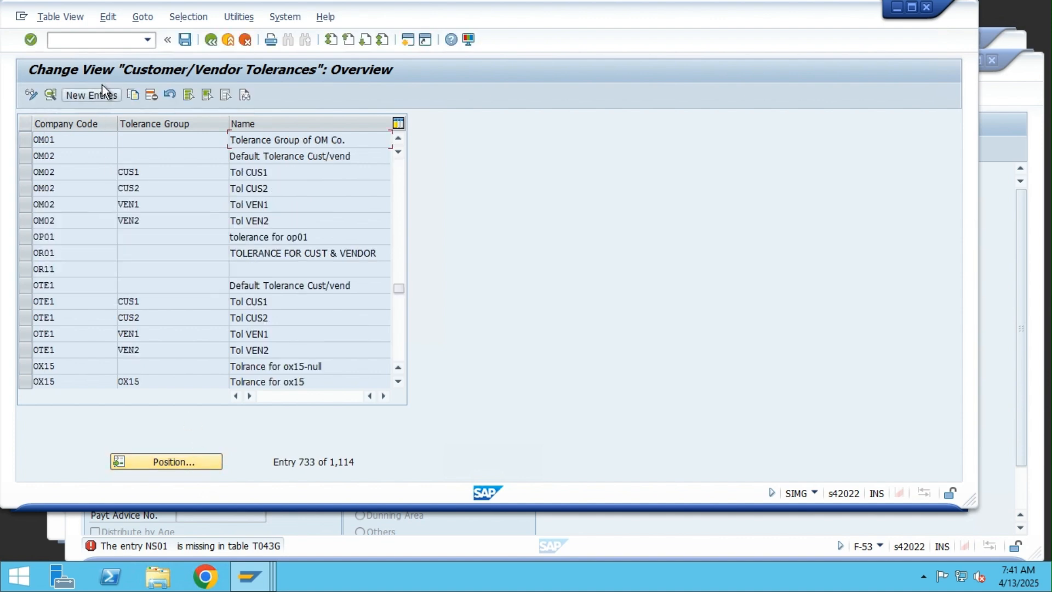
{"action": "scroll", "coordinate": [112, 197], "scroll_direction": "up", "scroll_amount": 1}
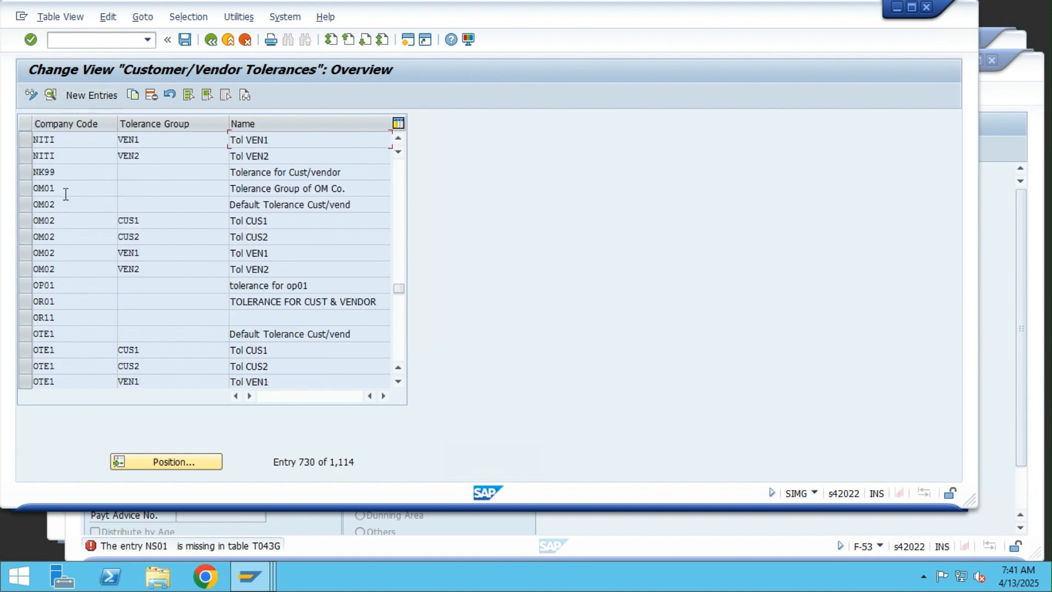
Create a new tolerance entry for company code NS01 with a blank tolerance group and the name "NS01 Tol Grp for Suppliers".
{"action": "left_click", "coordinate": [91, 96]}
{"action": "type", "text": "NS01"}
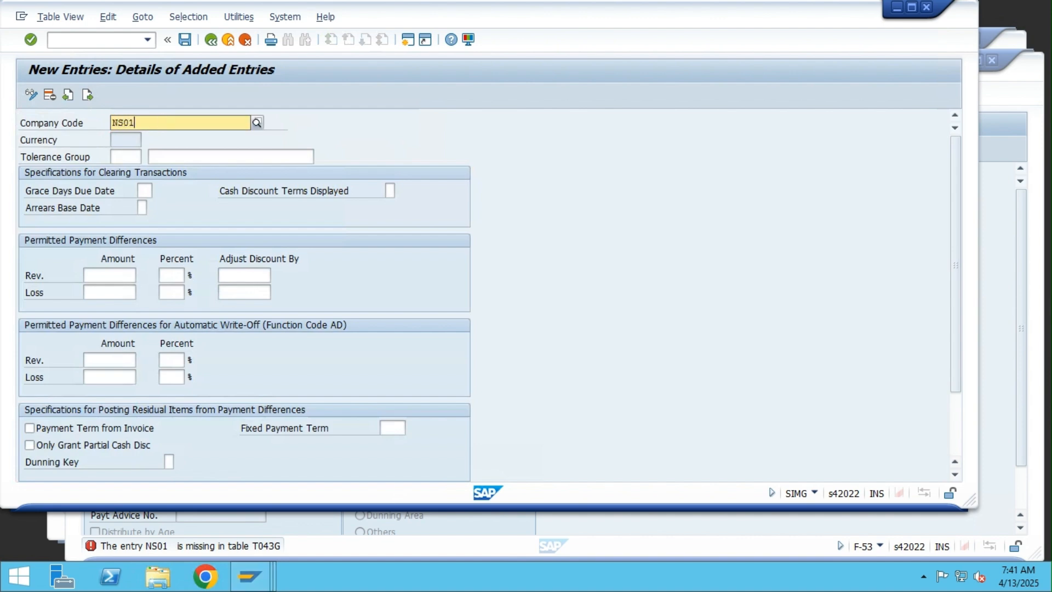
{"action": "key", "text": "Return"}
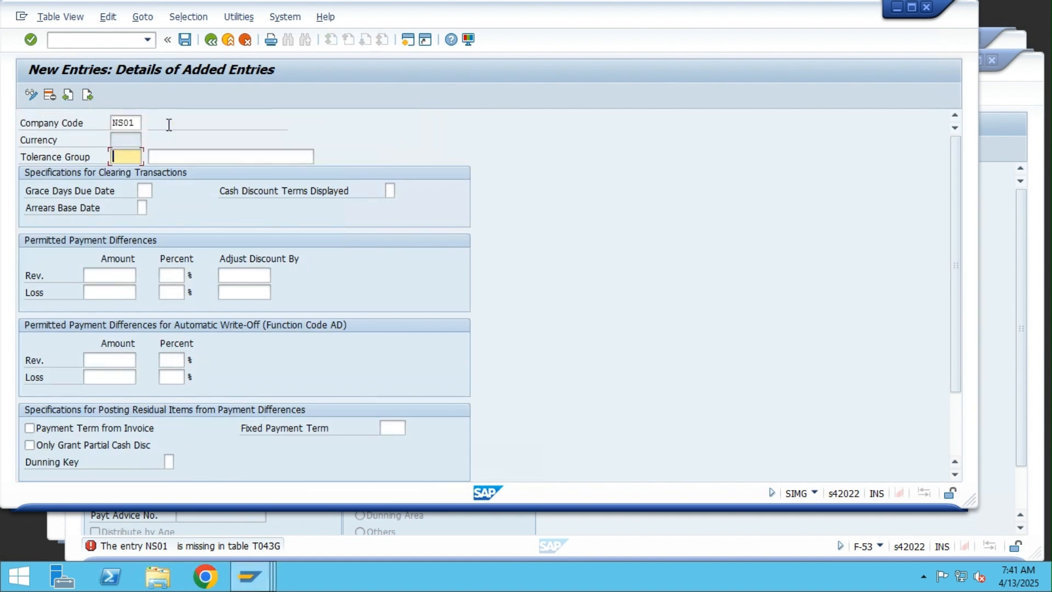
{"action": "left_click", "coordinate": [194, 156]}
{"action": "type", "text": "NS)"}
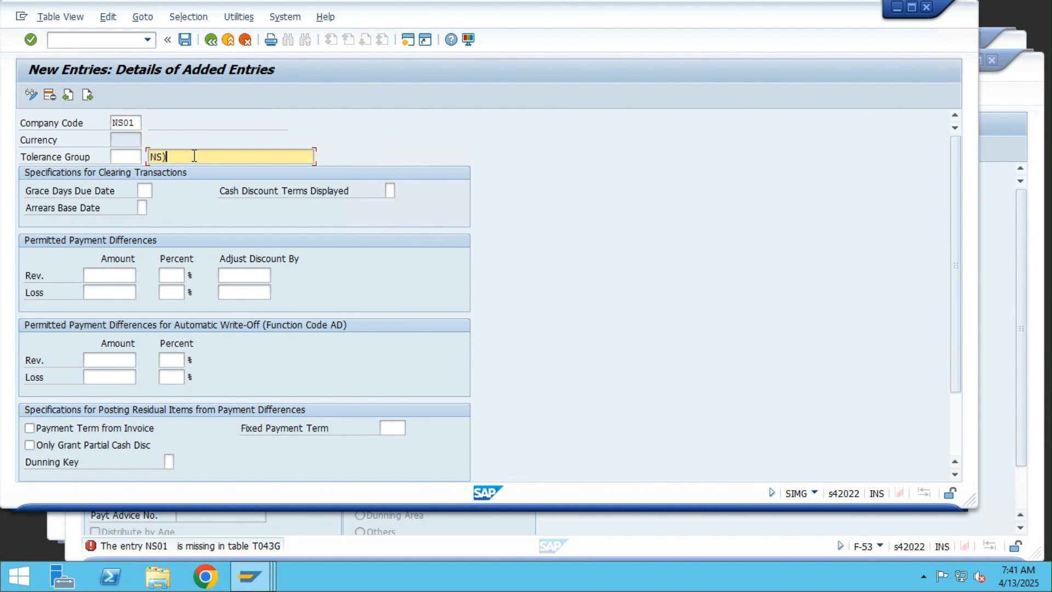
{"action": "type", "text": "1 Rolerence"}
{"action": "key", "text": "BackSpace"}
{"action": "key", "text": "BackSpace"}
{"action": "key", "text": "BackSpace"}
{"action": "key", "text": "BackSpace"}
{"action": "key", "text": "BackSpace"}
{"action": "key", "text": "BackSpace"}
{"action": "key", "text": "BackSpace"}
{"action": "key", "text": "BackSpace"}
{"action": "key", "text": "BackSpace"}
{"action": "key", "text": "BackSpace"}
{"action": "key", "text": "BackSpace"}
{"action": "key", "text": "BackSpace"}
{"action": "key", "text": "BackSpace"}
{"action": "type", "text": "01 Tol Grp for S"}
{"action": "type", "text": "uppliers"}
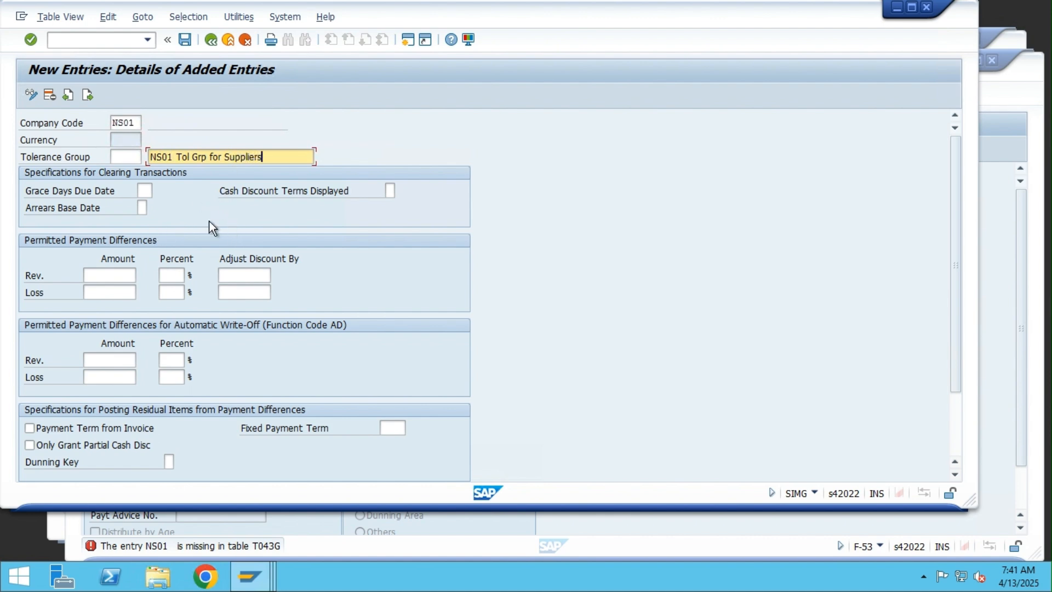
Set the permitted payment differences to revenue 10, 1 percent, discount adjustment 1, and loss 10, 11 percent, discount adjustment 1.
{"action": "left_click", "coordinate": [121, 275]}
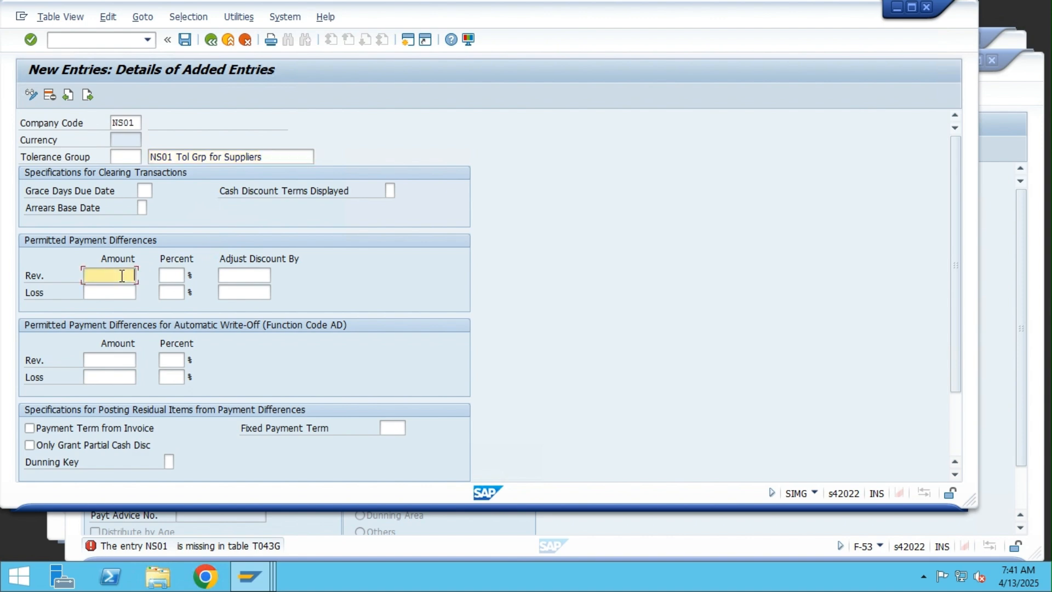
{"action": "type", "text": "10"}
{"action": "key", "text": "Tab"}
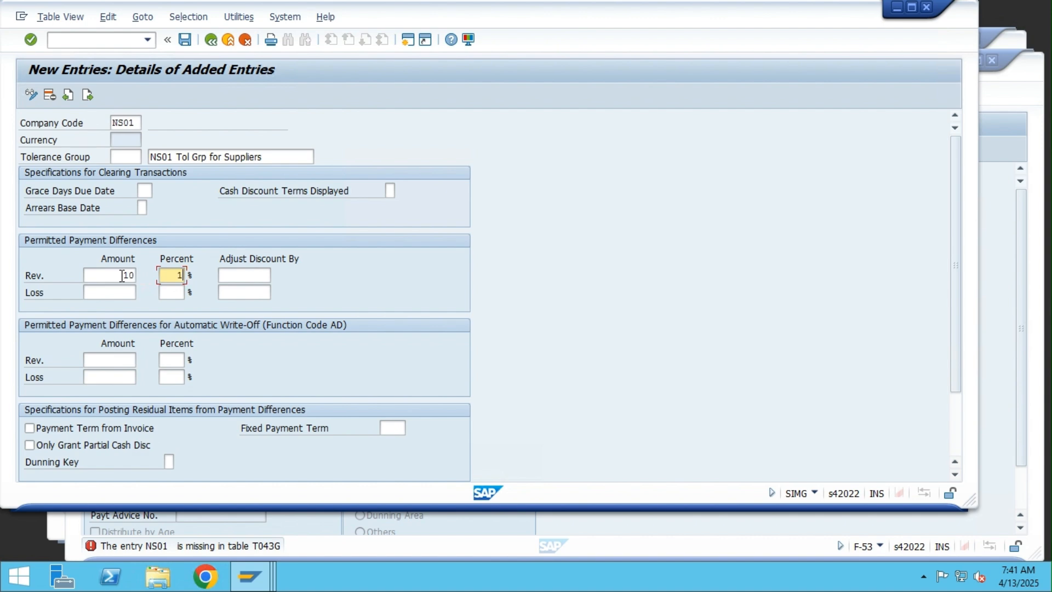
{"action": "key", "text": "Tab"}
{"action": "type", "text": "1"}
{"action": "key", "text": "Tab"}
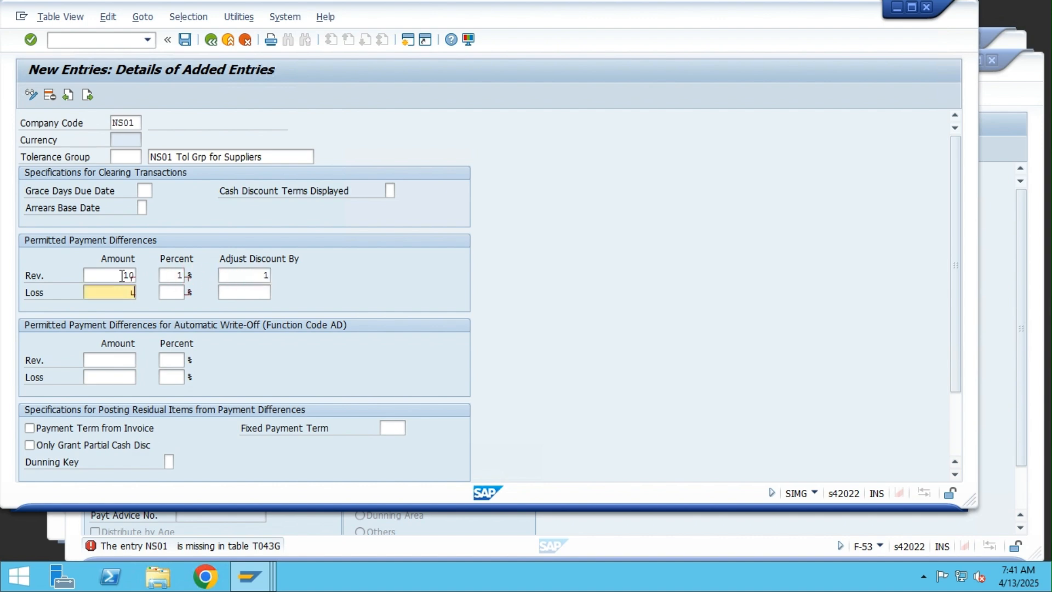
{"action": "type", "text": "10"}
{"action": "key", "text": "Tab"}
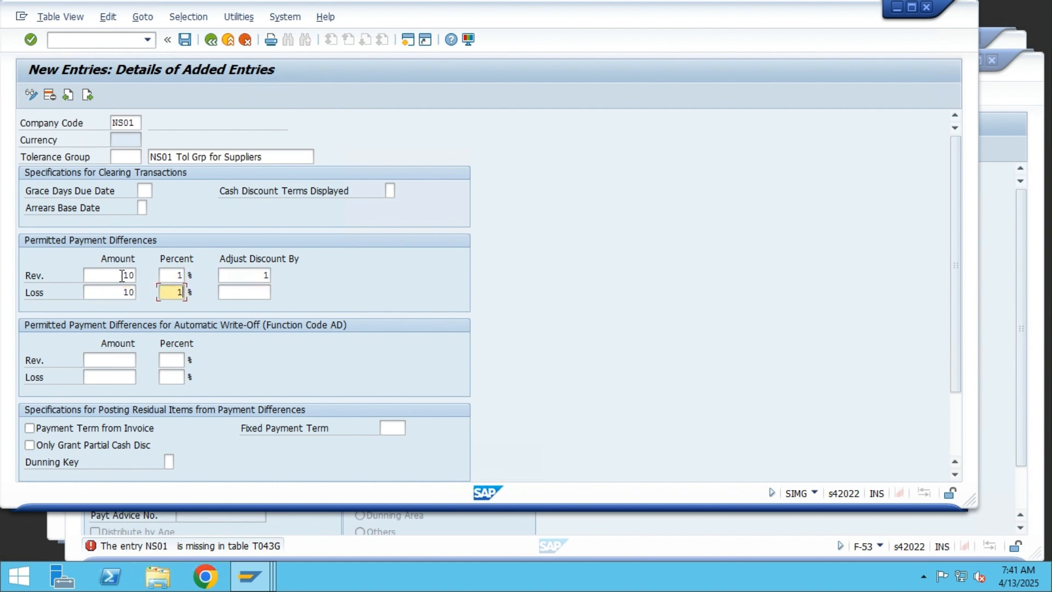
{"action": "key", "text": "Tab"}
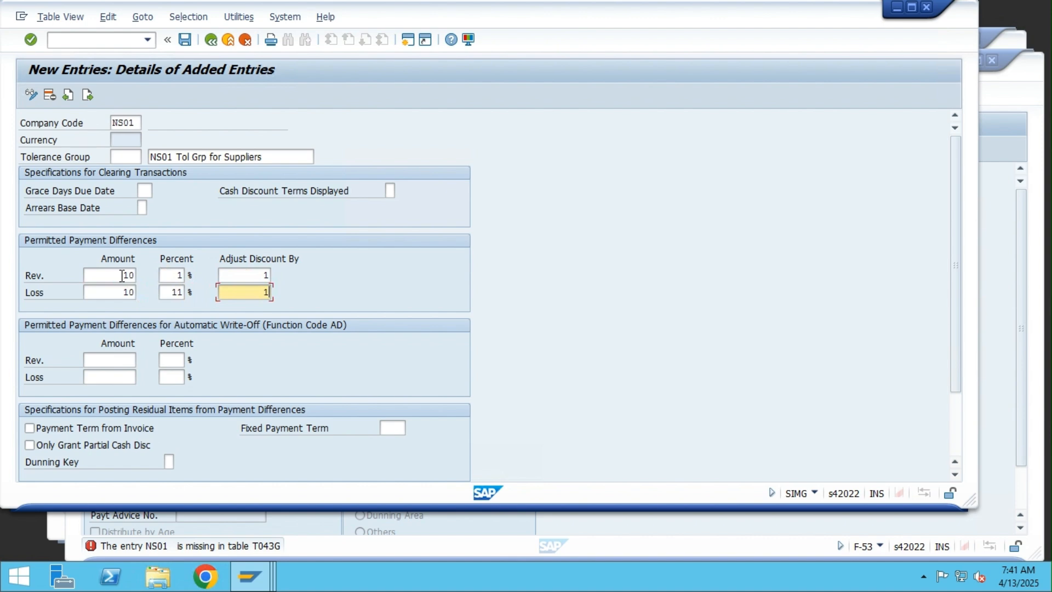
Set the permitted differences for automatic write-off to amount 1 and 1 percent for both revenue and loss.
{"action": "left_click", "coordinate": [120, 360]}
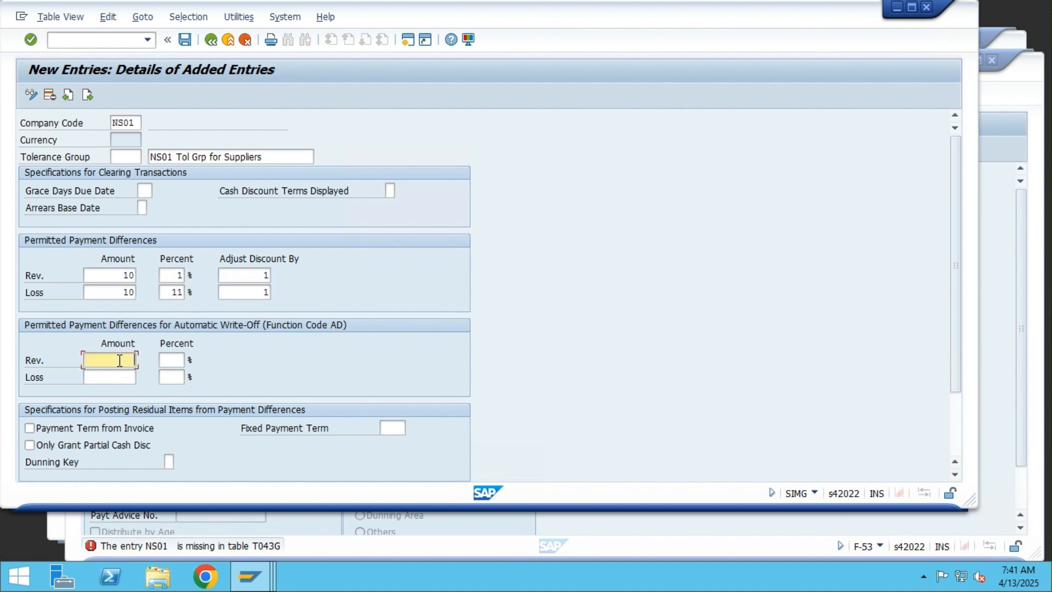
{"action": "type", "text": "1"}
{"action": "key", "text": "Tab"}
{"action": "key", "text": "Tab"}
{"action": "type", "text": "1"}
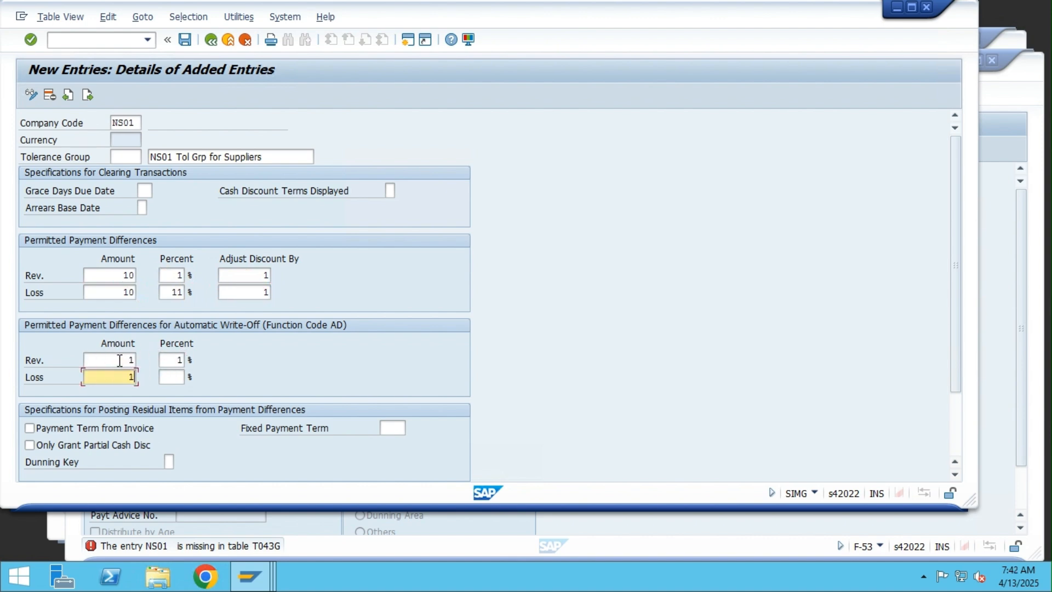
{"action": "key", "text": "Tab"}
{"action": "type", "text": "1"}
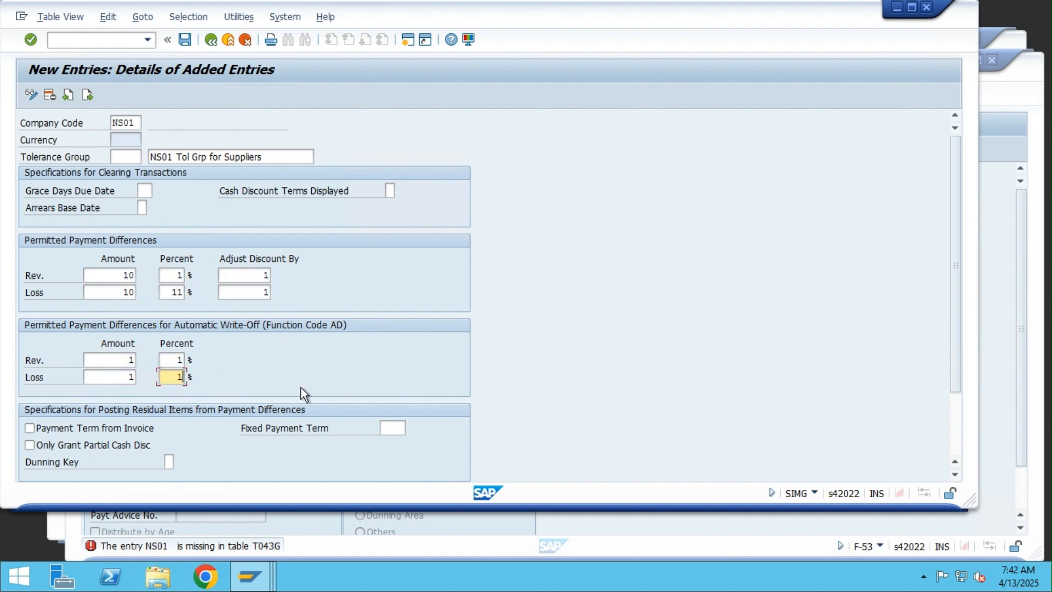
Set the payment advice tolerances to amount 1 and 1 percent for outstanding receivables and payables, and save the entry.
{"action": "scroll", "coordinate": [303, 389], "scroll_direction": "down", "scroll_amount": 1}
{"action": "scroll", "coordinate": [304, 389], "scroll_direction": "down", "scroll_amount": 4}
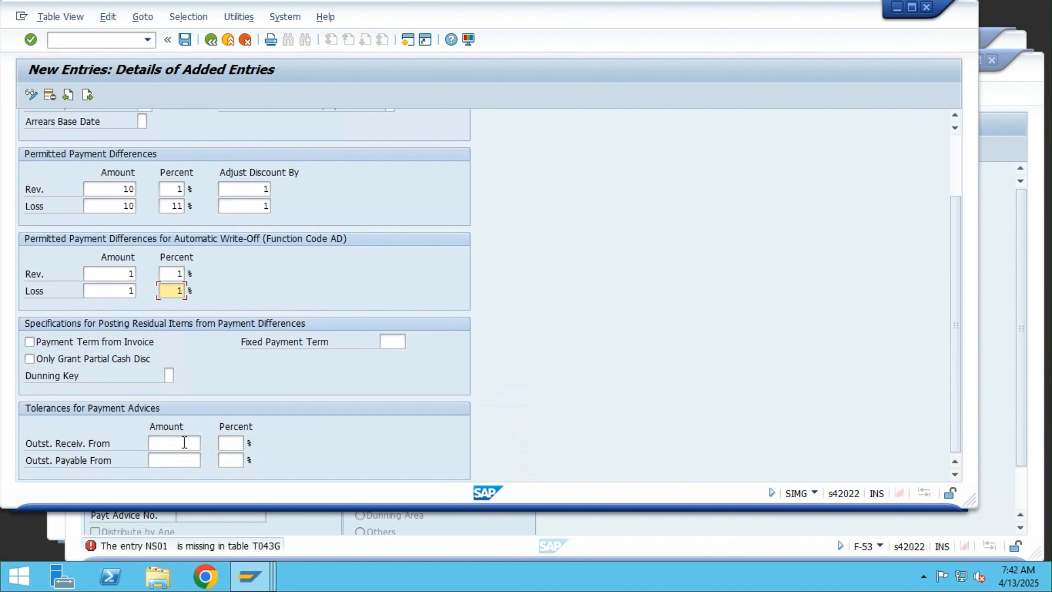
{"action": "left_click", "coordinate": [184, 442]}
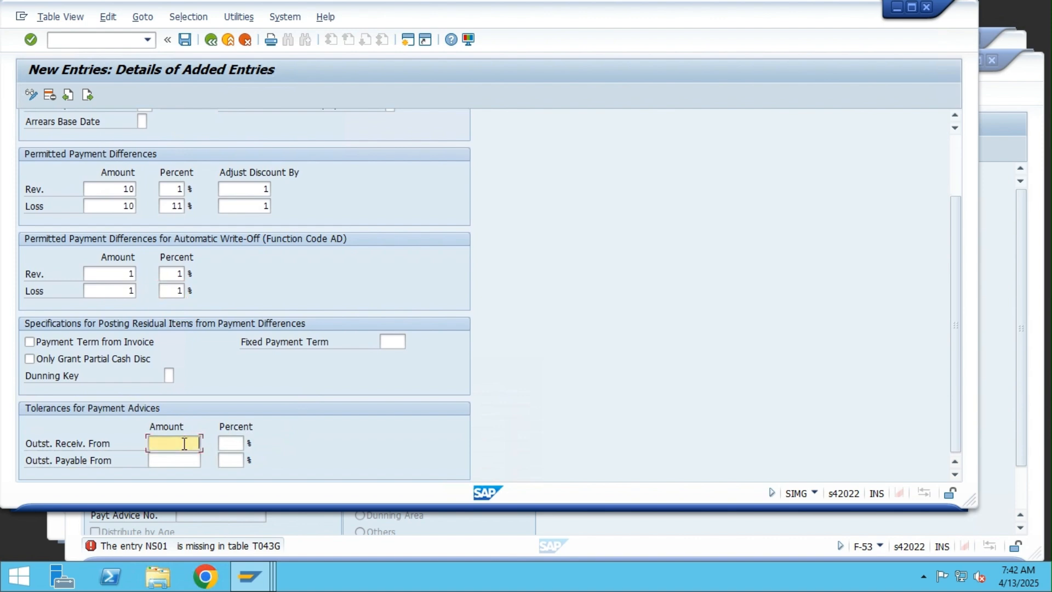
{"action": "type", "text": "11"}
{"action": "key", "text": "BackSpace"}
{"action": "key", "text": "Tab"}
{"action": "type", "text": "1"}
{"action": "key", "text": "Tab"}
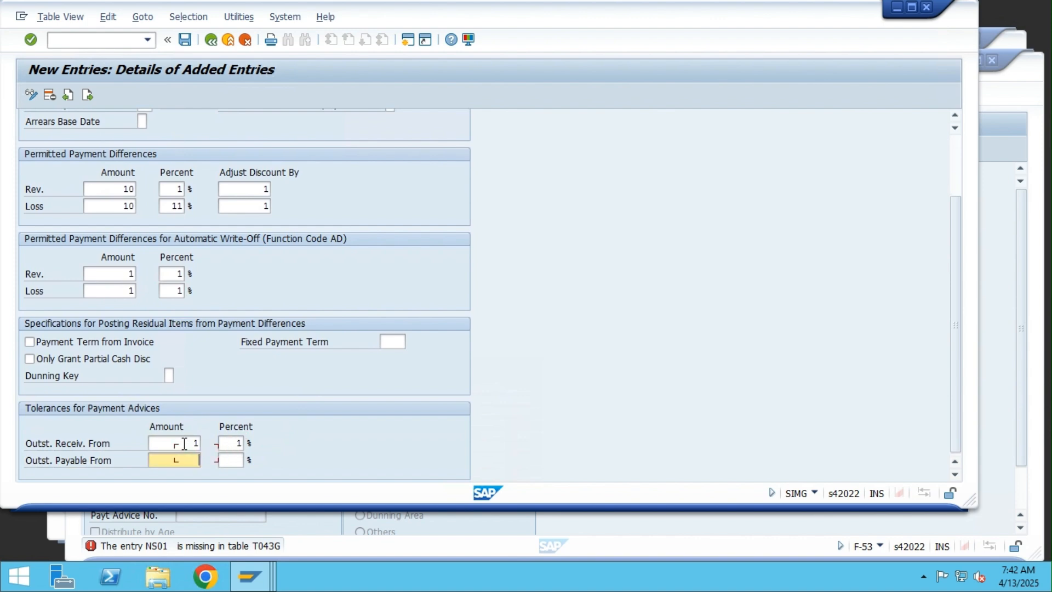
{"action": "key", "text": "Tab"}
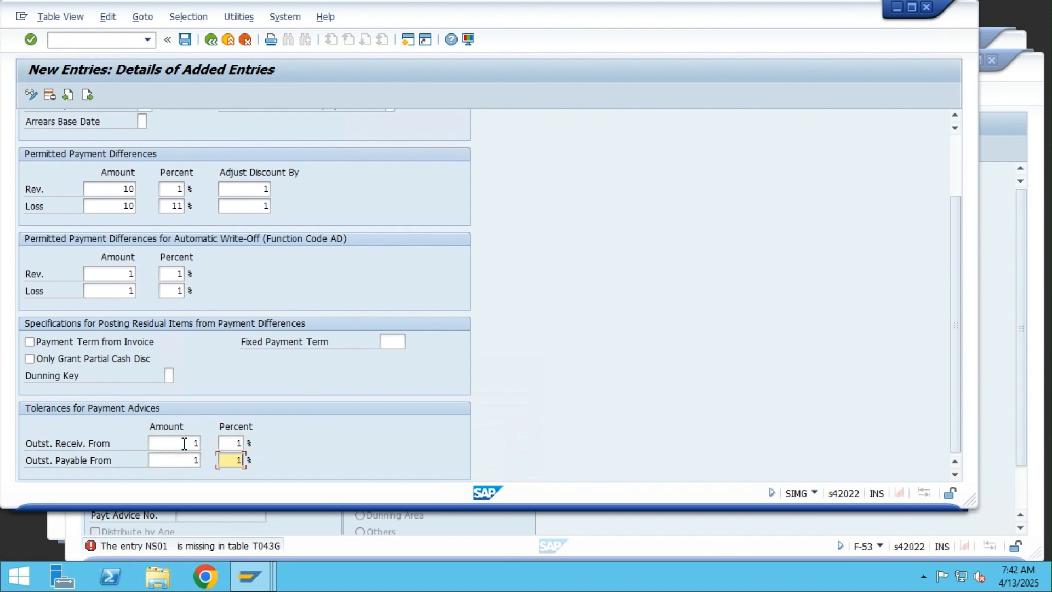
{"action": "left_click", "coordinate": [180, 39]}
{"action": "left_click", "coordinate": [233, 262]}
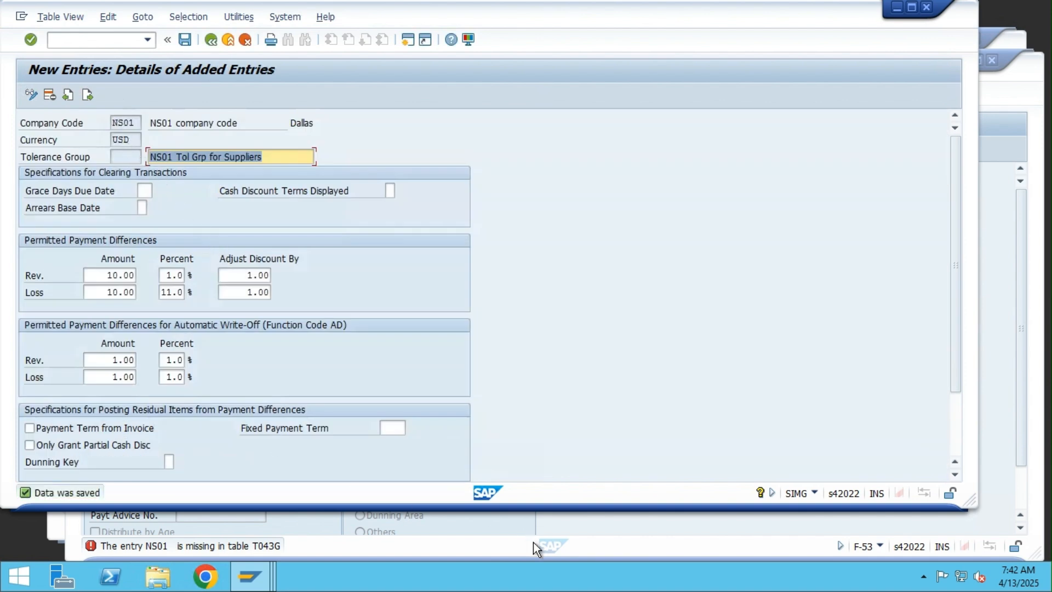
Return to the F-53 payment, process its open items, and deactivate the 5,400.00 and 4,300.00 invoices.
{"action": "left_click", "coordinate": [581, 527]}
{"action": "left_click", "coordinate": [149, 148]}
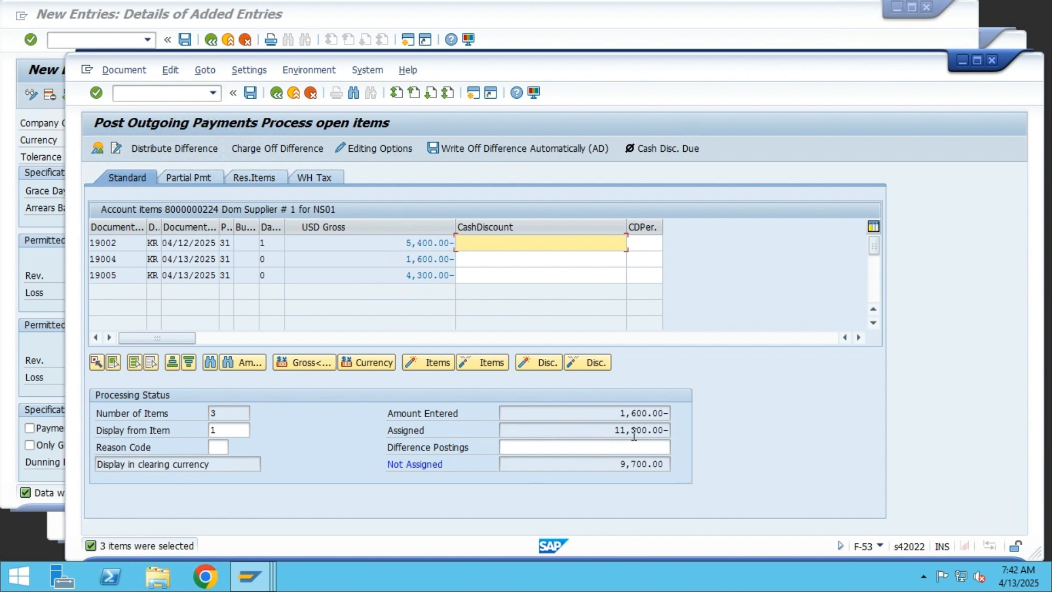
{"action": "left_click", "coordinate": [439, 243]}
{"action": "double_click", "coordinate": [439, 243]}
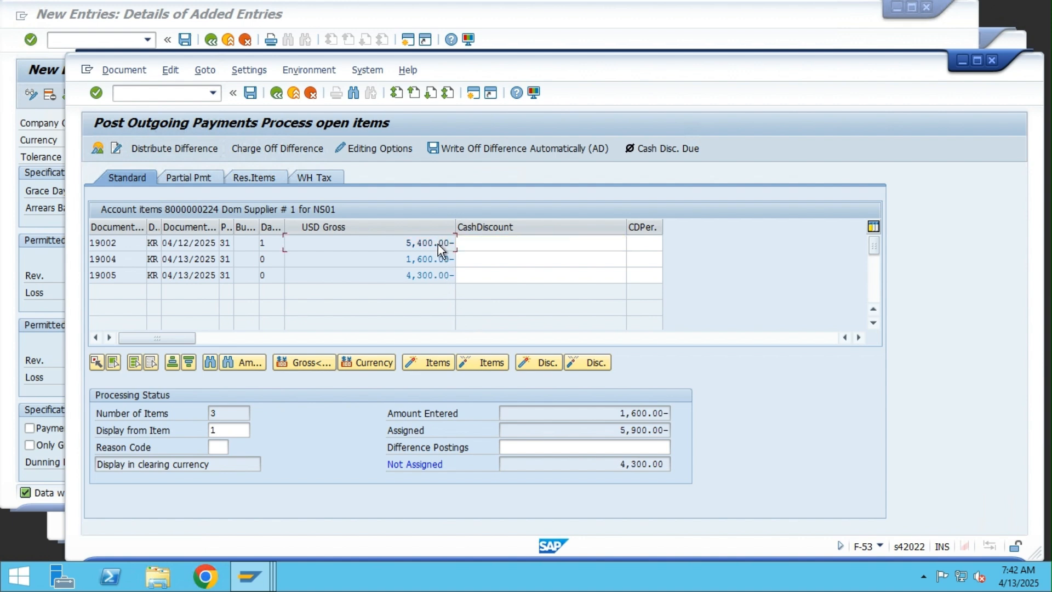
{"action": "double_click", "coordinate": [431, 274]}
Simulate the outgoing payment, review the supplier line item and post the document.
{"action": "left_click", "coordinate": [143, 75]}
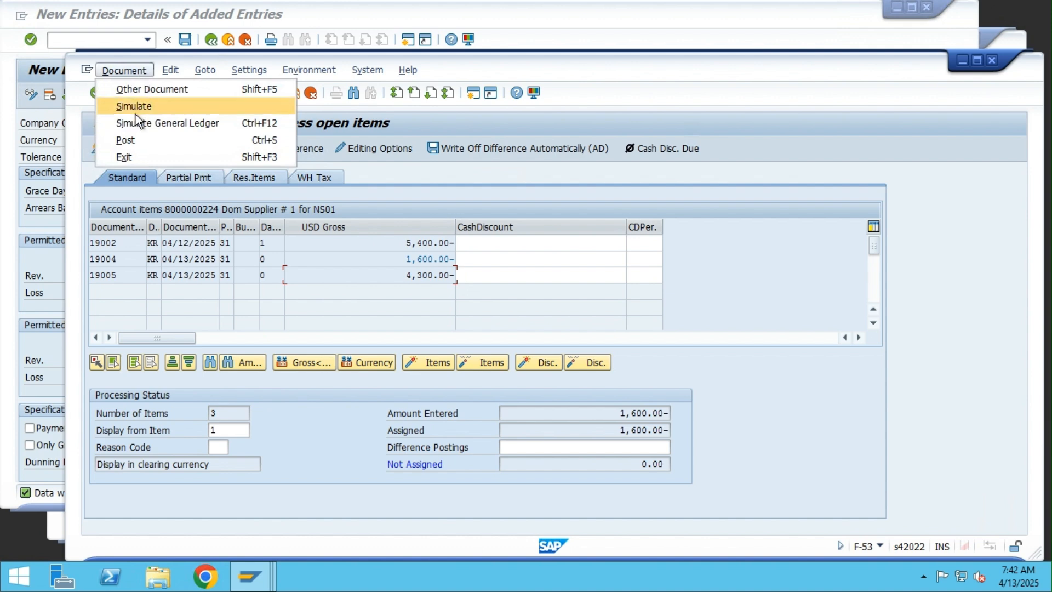
{"action": "left_click", "coordinate": [136, 108]}
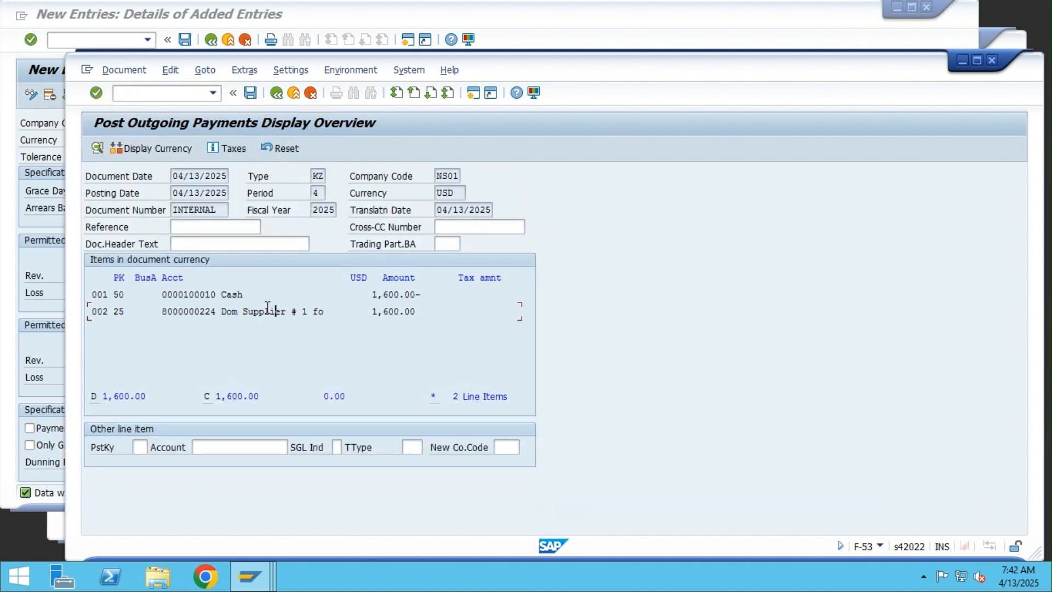
{"action": "left_click_drag", "start_coordinate": [277, 310], "coordinate": [184, 310]}
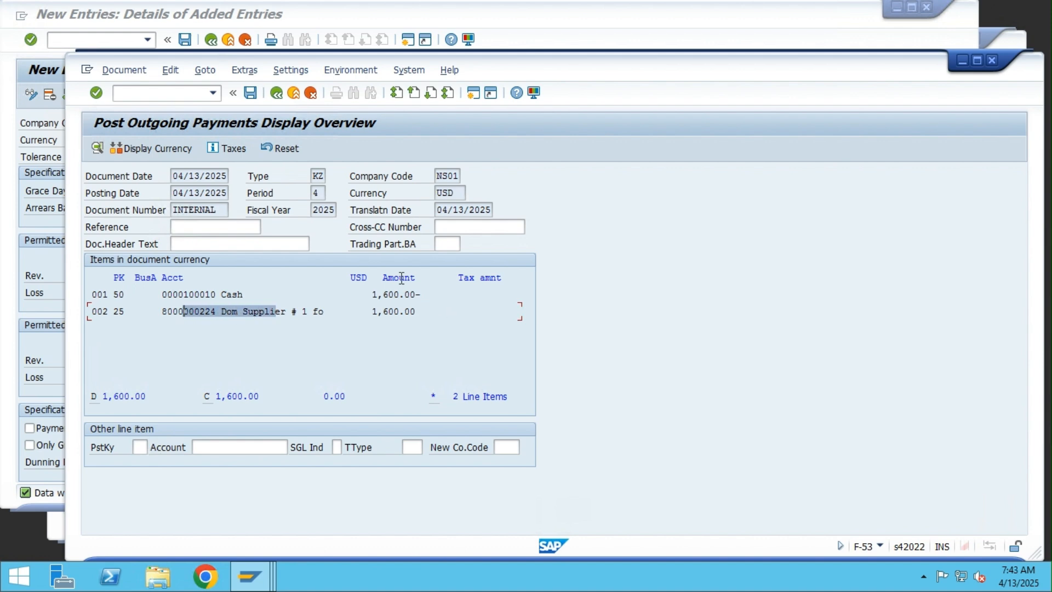
{"action": "left_click", "coordinate": [137, 75]}
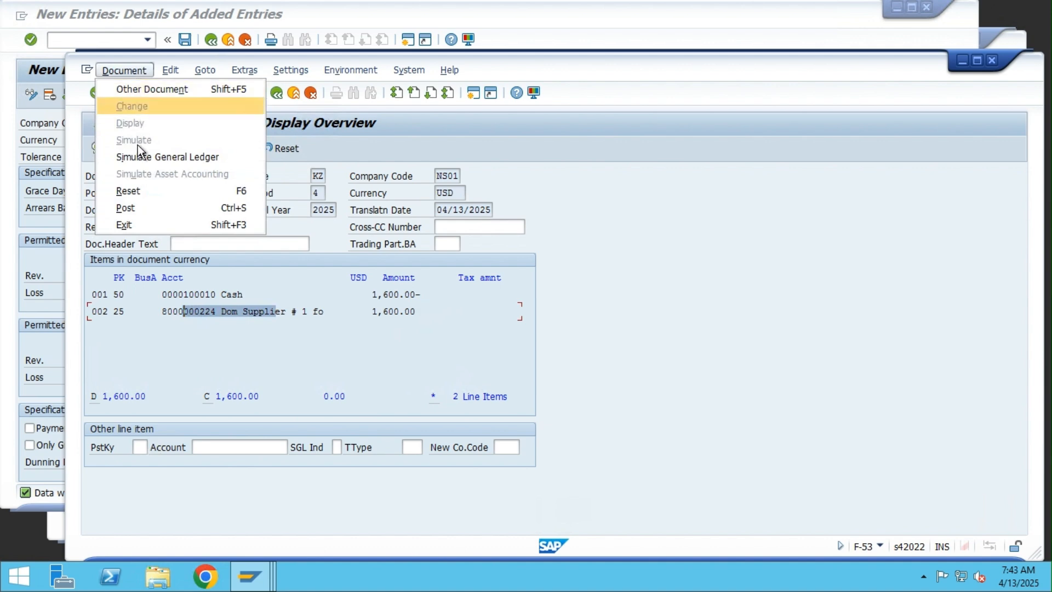
{"action": "left_click", "coordinate": [136, 206]}
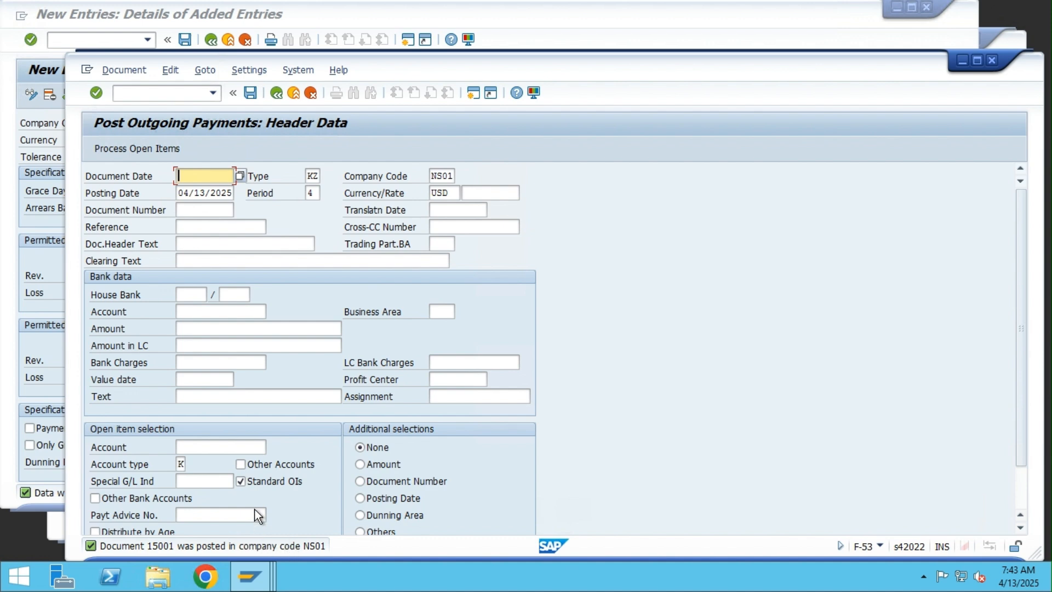
Display the payment document just posted and switch it to the General Ledger View.
{"action": "left_click", "coordinate": [107, 75]}
{"action": "left_click", "coordinate": [144, 123]}
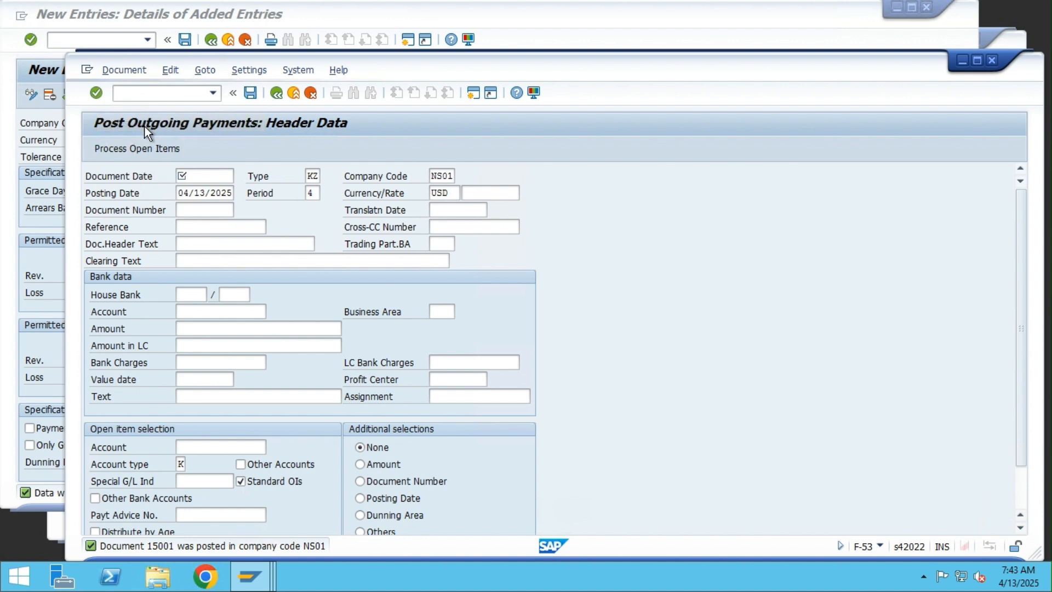
{"action": "left_click", "coordinate": [332, 148]}
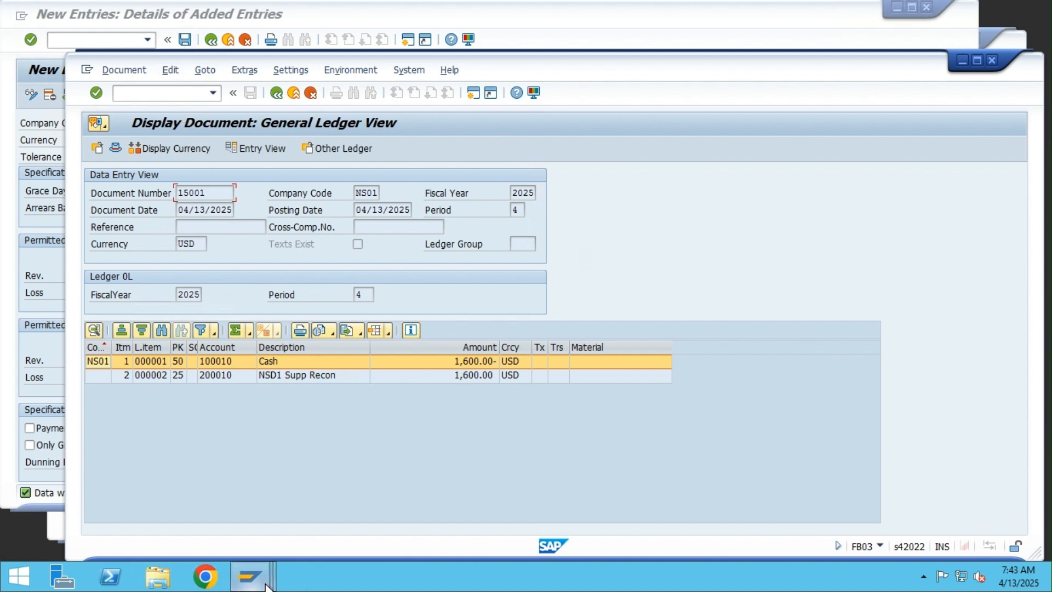
Switch to the FBL1N vendor line item session and rerun the report for the same supplier with All items selected.
{"action": "mouse_move", "coordinate": [267, 585]}
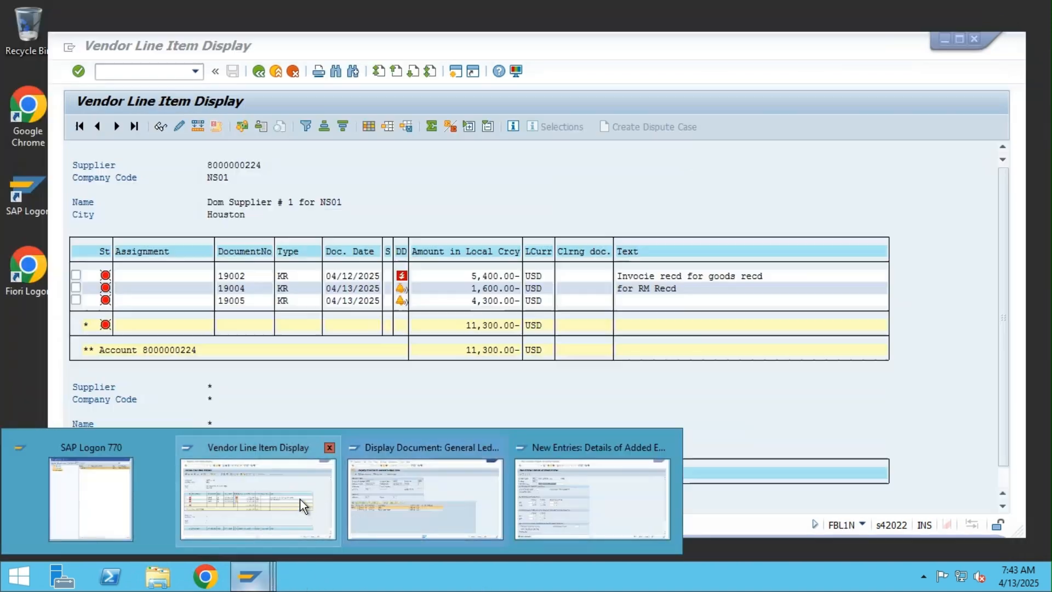
{"action": "left_click", "coordinate": [300, 498]}
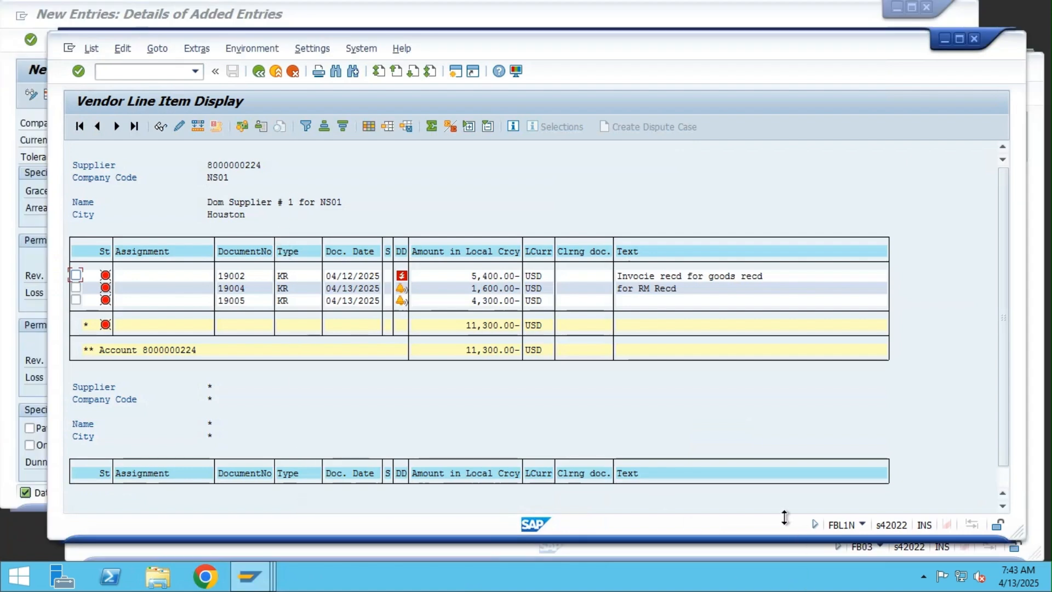
{"action": "left_click", "coordinate": [259, 72]}
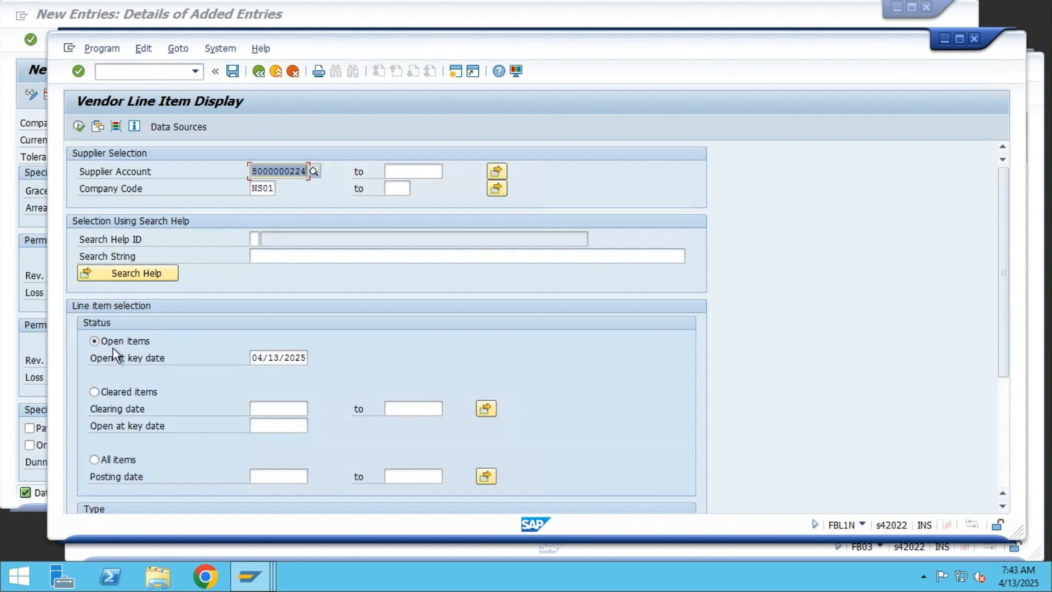
{"action": "left_click", "coordinate": [94, 460]}
{"action": "left_click", "coordinate": [79, 126]}
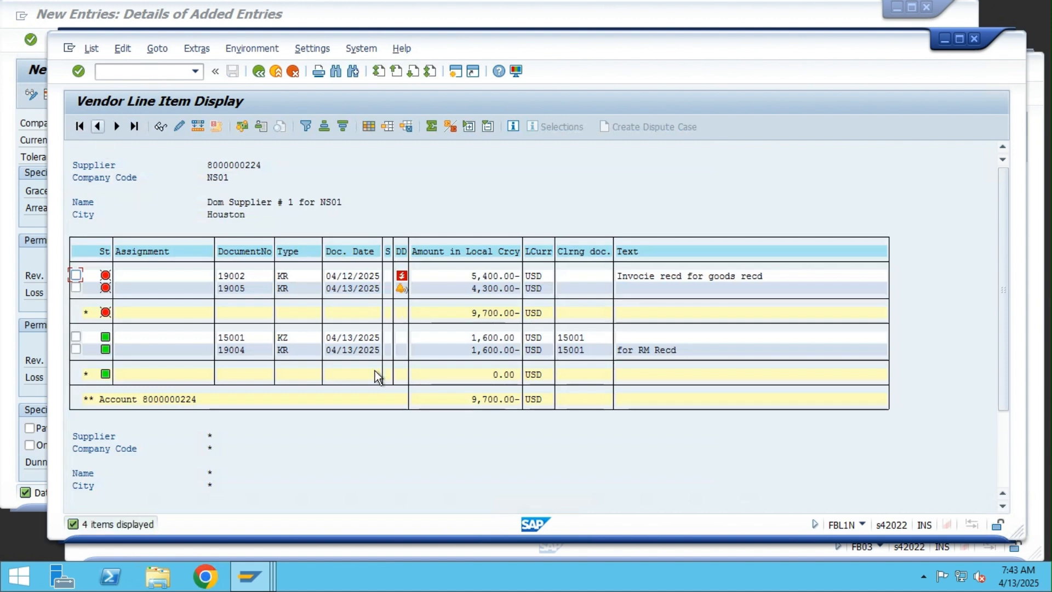